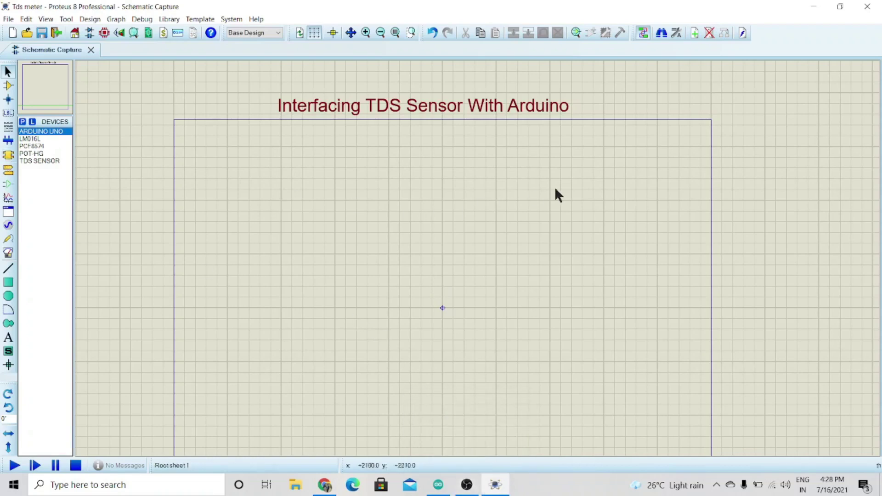
- Place an Arduino Uno in the right part of the sheet frame and an LM016L LCD in its upper-left area
click(44, 133)
click(547, 197)
click(611, 234)
click(43, 139)
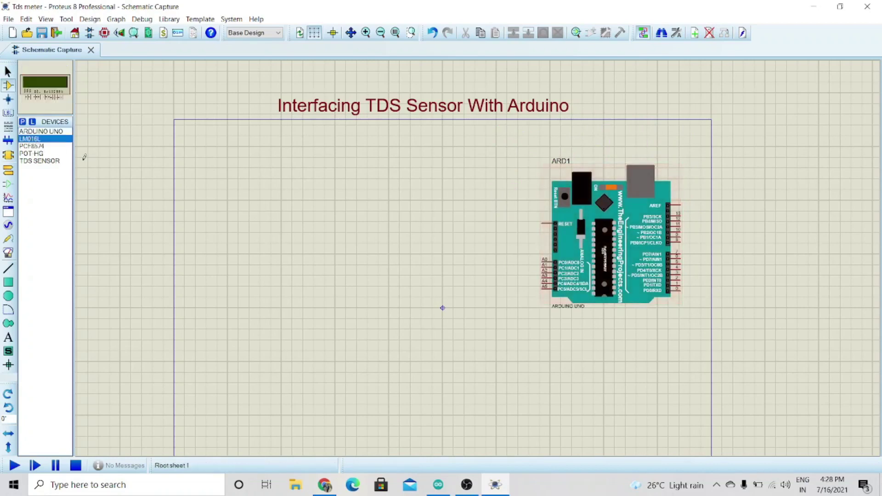
click(248, 173)
click(287, 170)
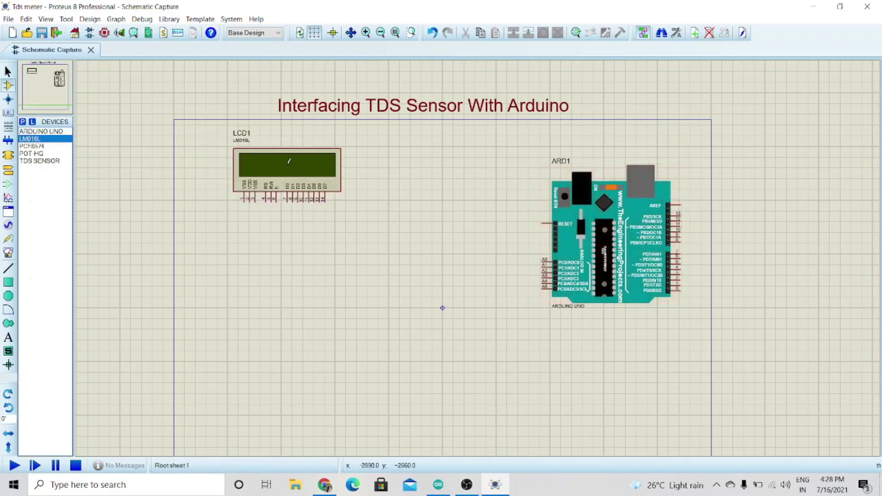
- Place a PCF8574 below the LCD and rotate it anti-clockwise so that its P0–P7 pins face the LCD
click(31, 146)
click(301, 286)
click(299, 275)
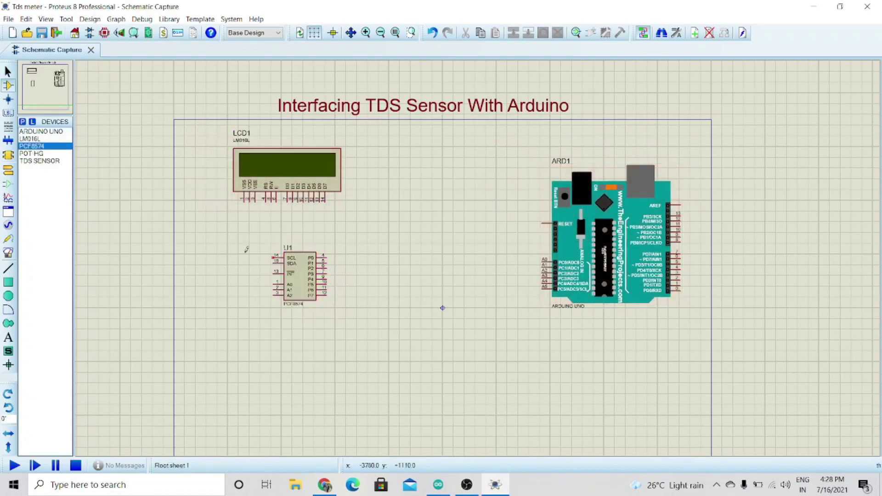
drag(239, 248, 348, 320)
right_click(298, 275)
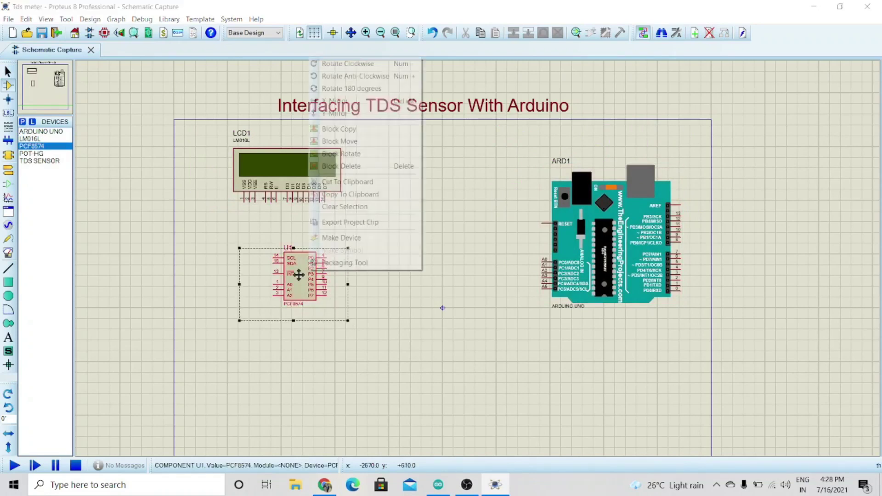
click(349, 76)
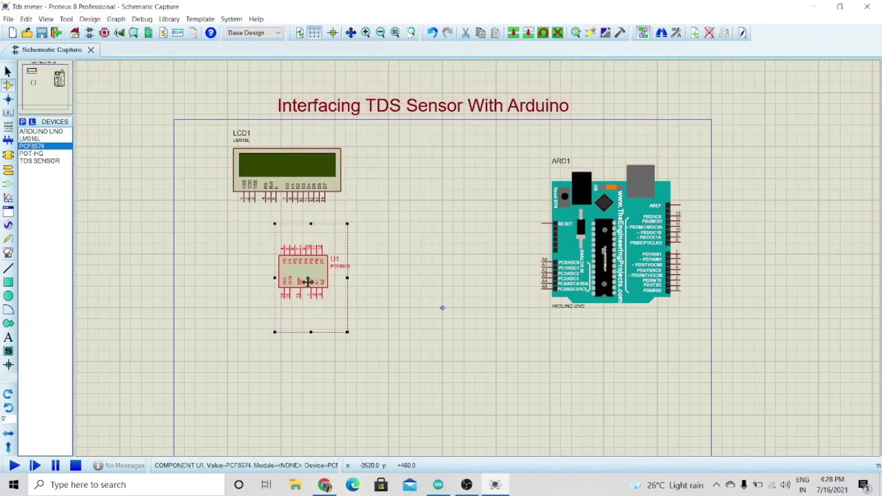
click(220, 258)
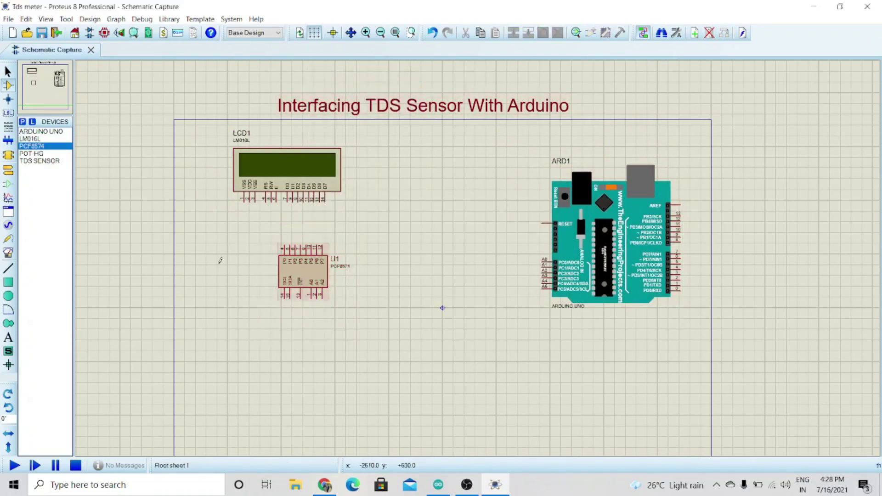
- Place a TDS sensor below and to the right of the PCF8574, and a virtual terminal to the right of the Arduino
click(37, 162)
click(370, 405)
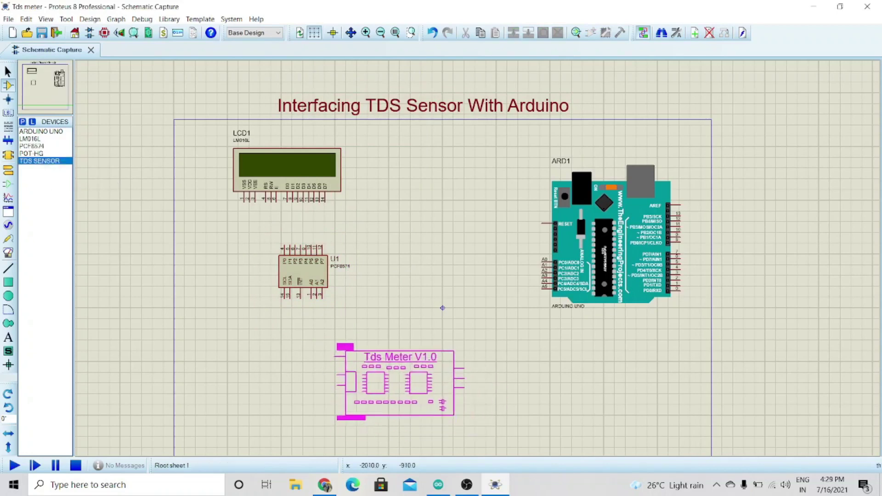
click(385, 396)
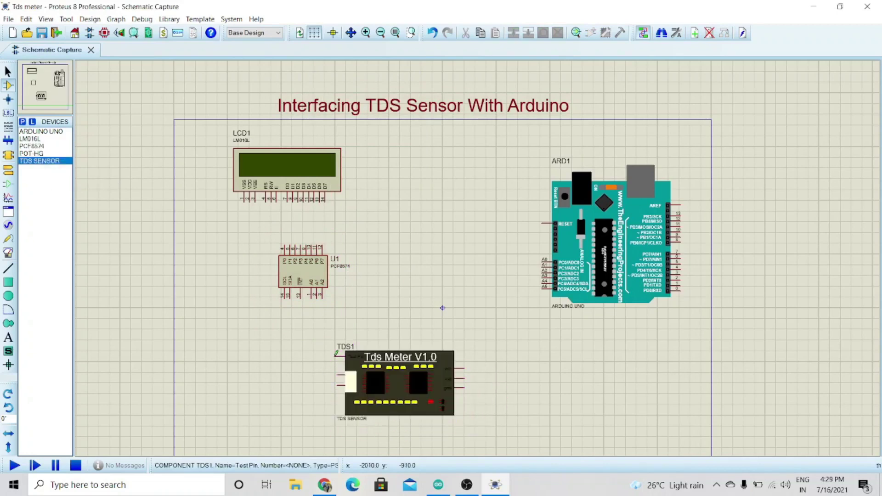
click(9, 253)
click(45, 153)
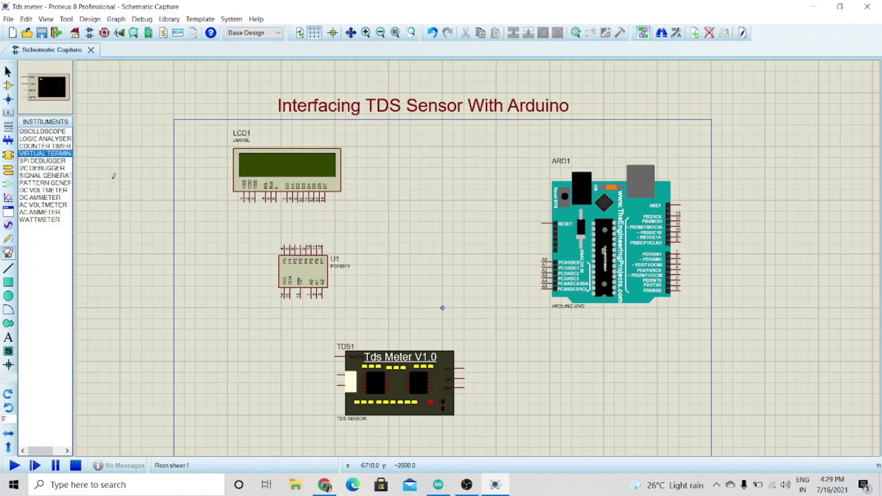
click(809, 293)
click(768, 294)
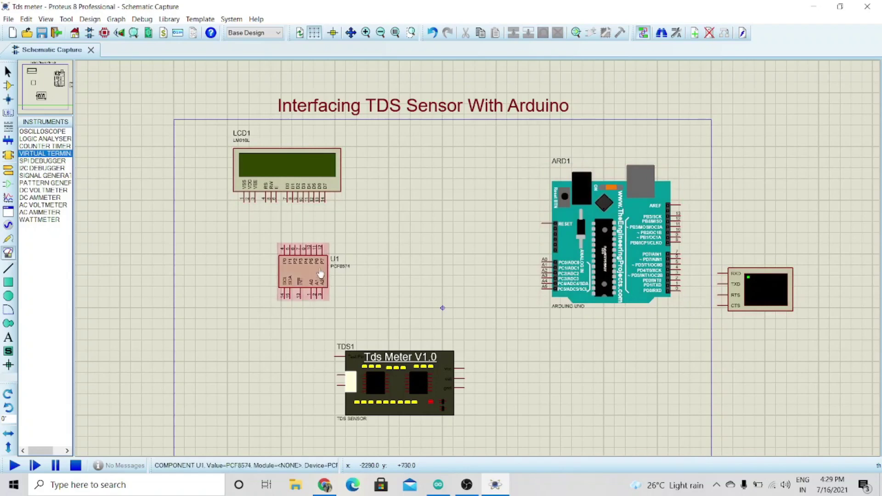
- Wire the LCD data pins D7, D6, D5 and D4 to PCF8574 pins P7, P6, P5 and P4
scroll(320, 272, up, 2)
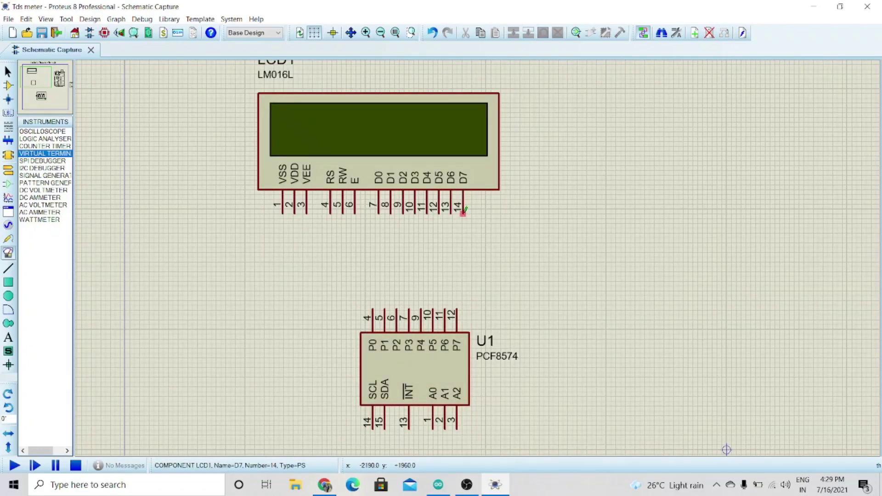
click(464, 212)
click(457, 309)
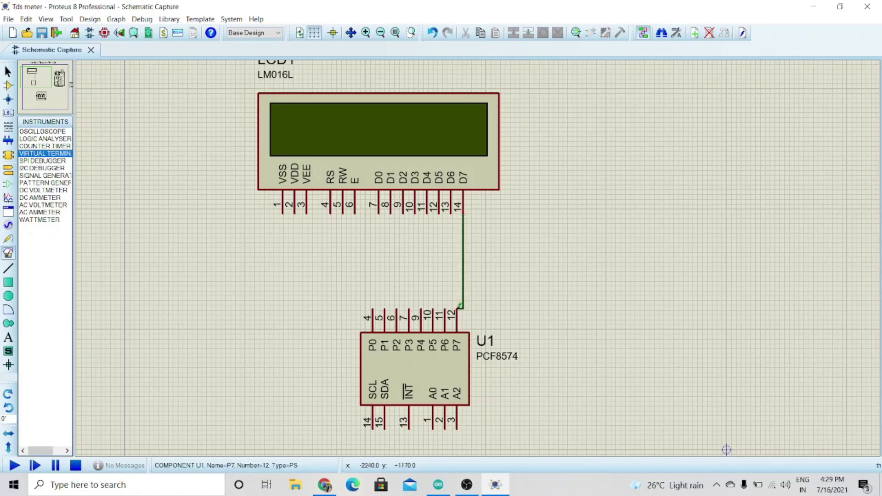
click(451, 211)
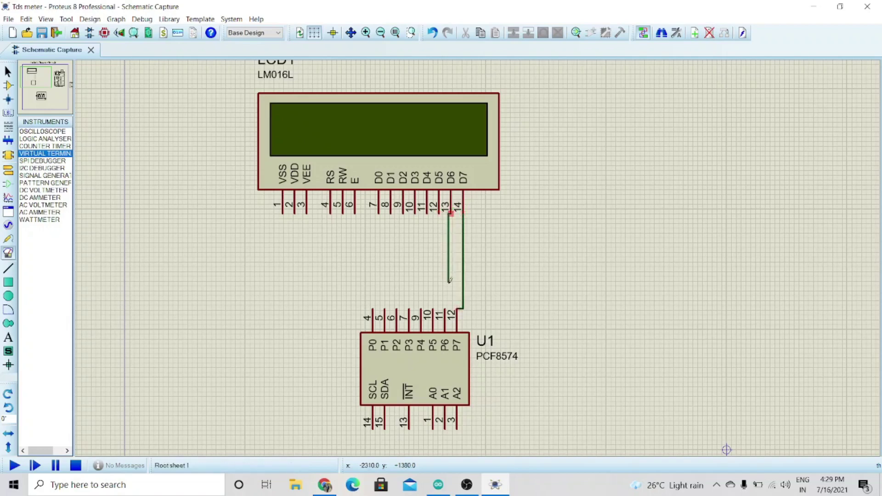
click(445, 307)
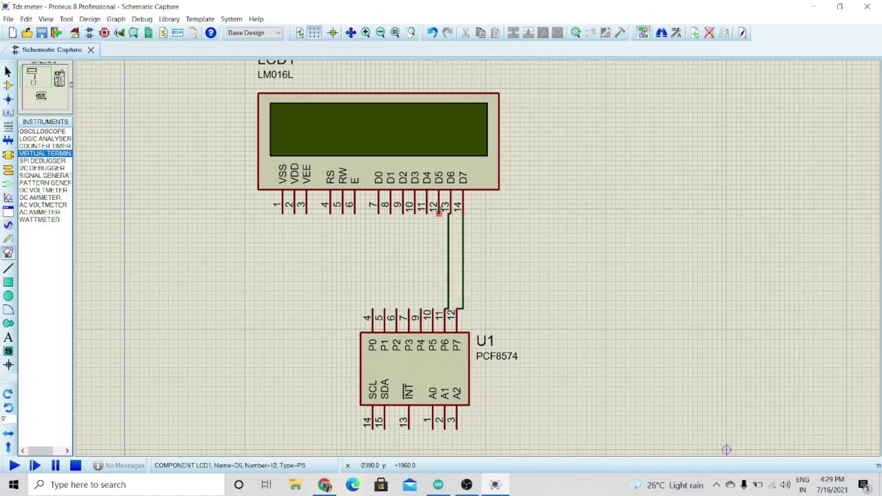
click(439, 213)
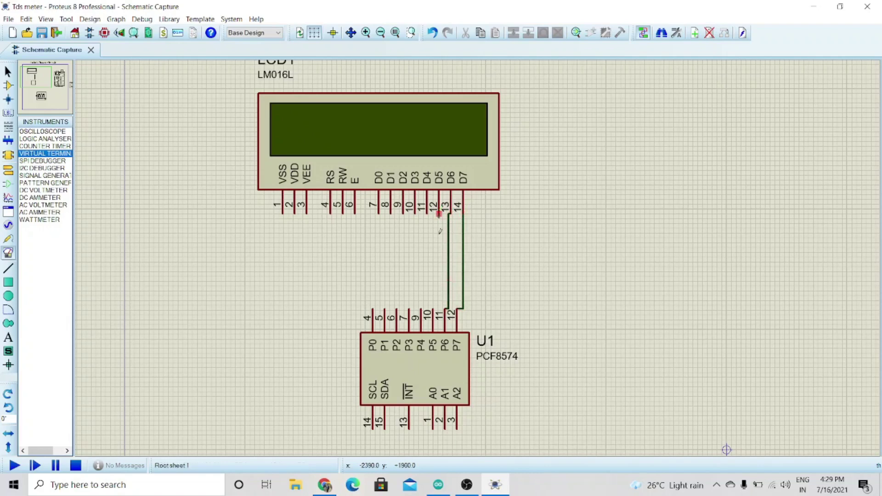
click(434, 307)
click(428, 213)
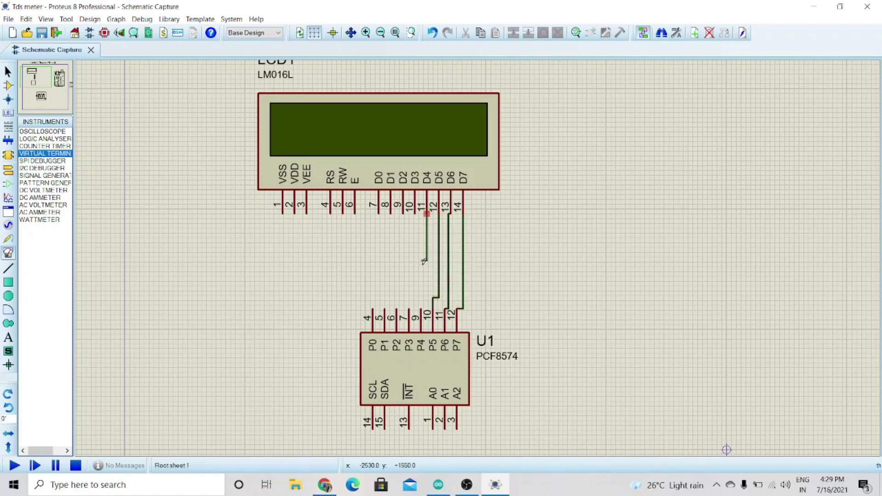
click(421, 307)
- Wire the LCD control pins RS, RW and E to PCF8574 pins P0, P1 and P2
click(331, 212)
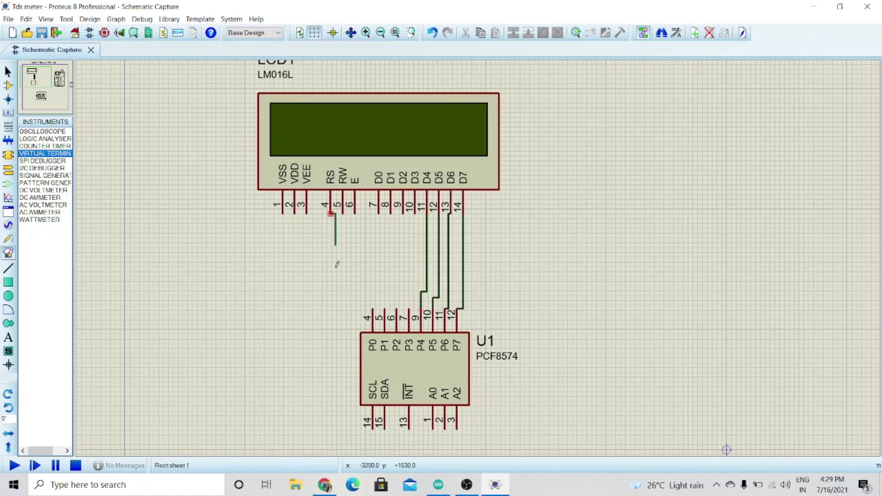
click(372, 309)
click(343, 212)
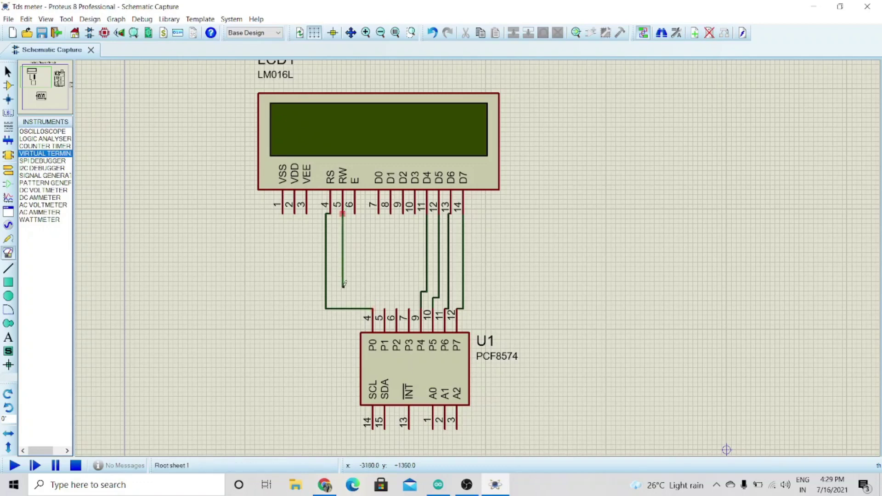
click(384, 308)
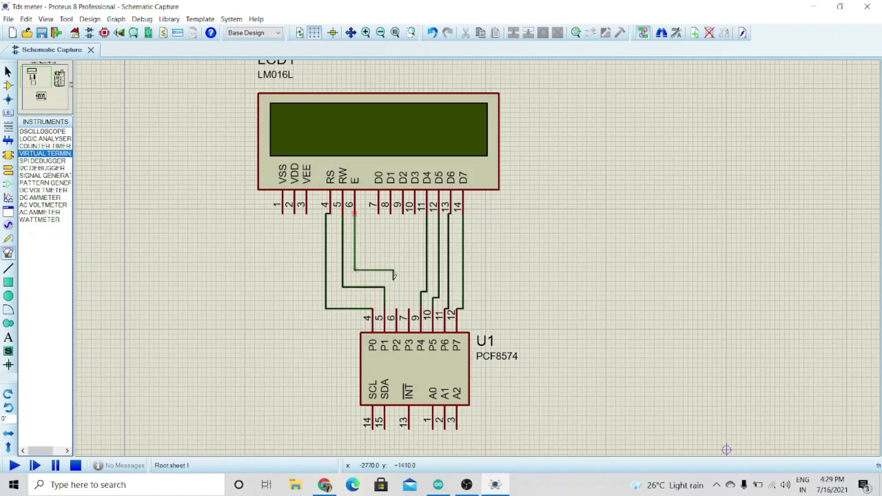
click(392, 309)
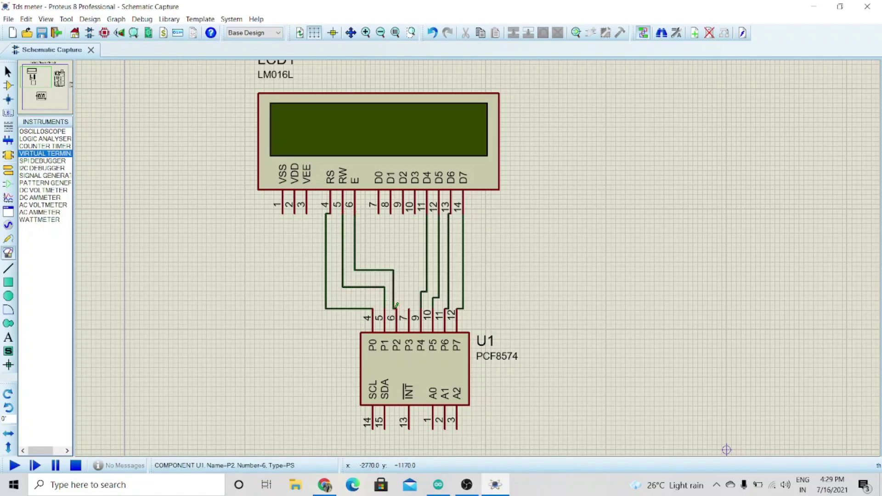
- Place a ground terminal below the PCF8574 and wire address pins A0 and A1 to it
scroll(443, 345, down, 2)
scroll(495, 350, up, 2)
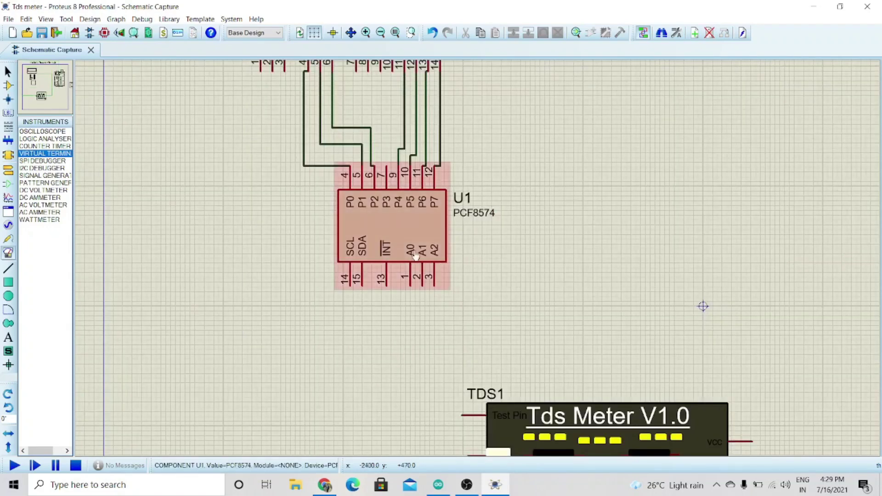
click(9, 170)
click(39, 169)
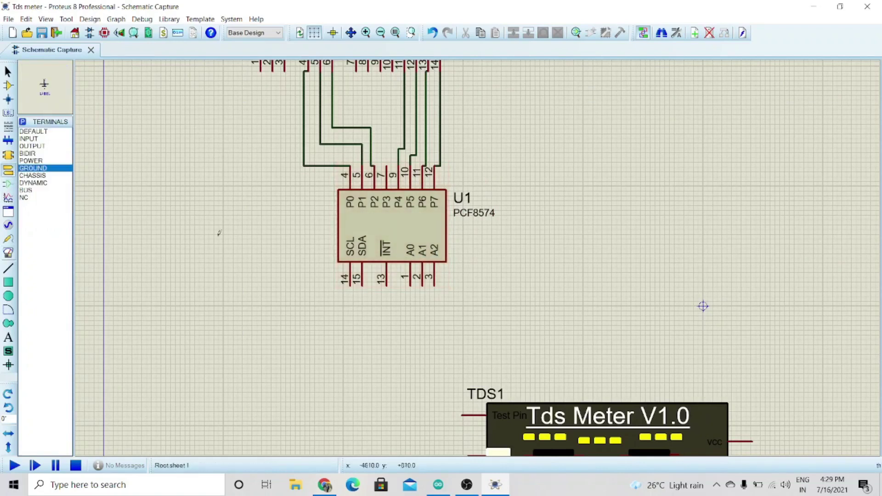
click(420, 331)
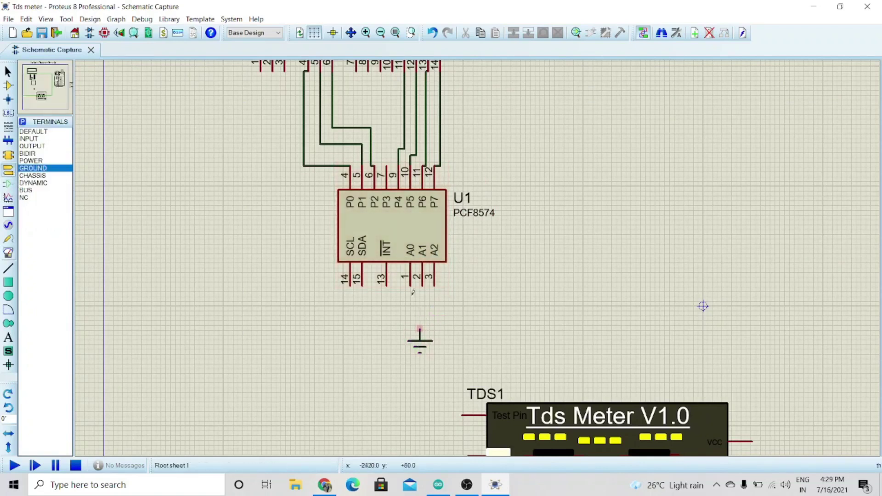
click(410, 285)
click(419, 326)
click(421, 326)
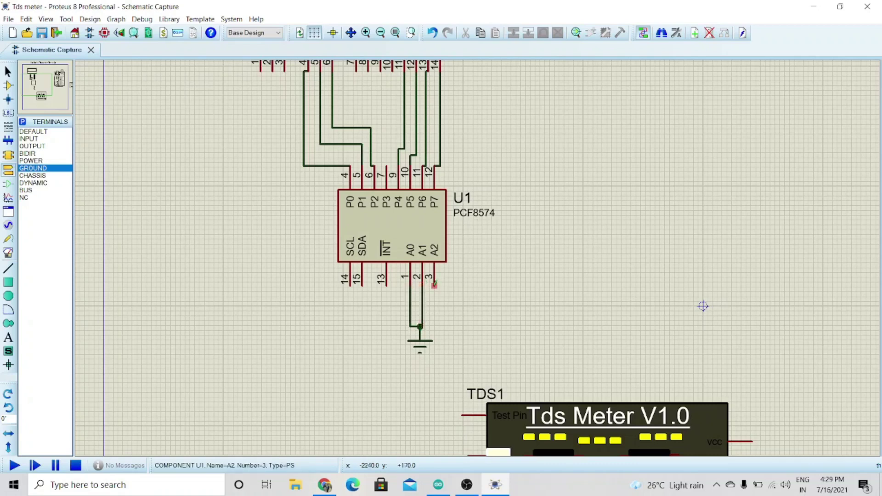
- Try to wire the PCF8574 address pin A2 to the ground terminal
click(425, 321)
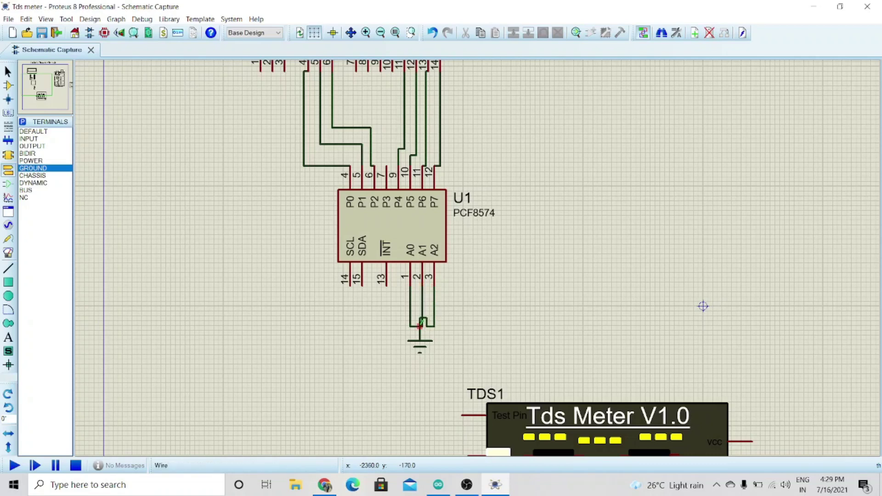
scroll(427, 323, up, 2)
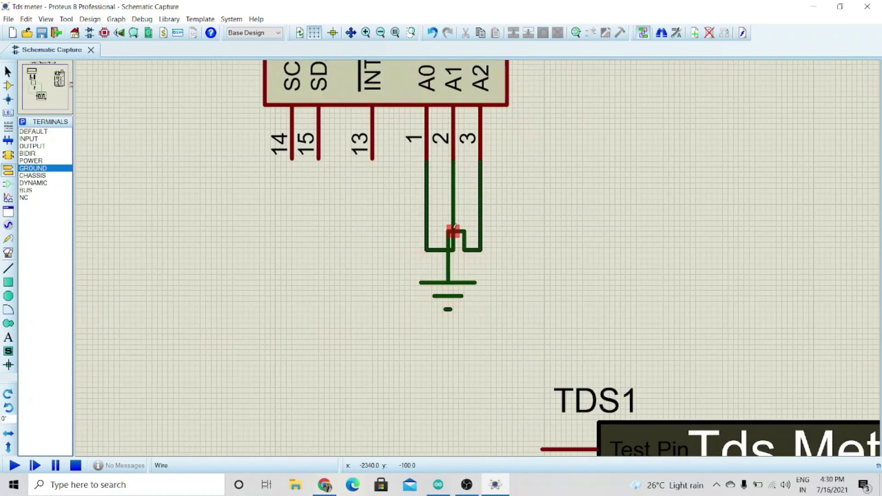
key(ctrl+z)
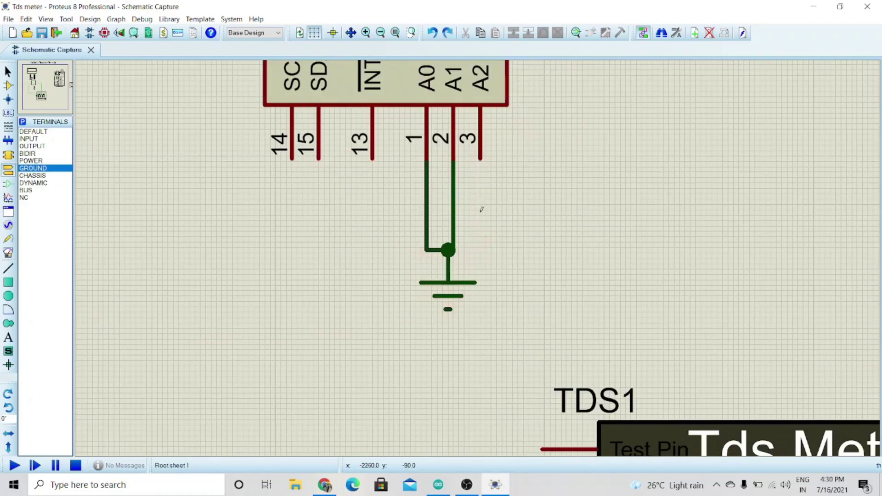
click(480, 159)
click(448, 250)
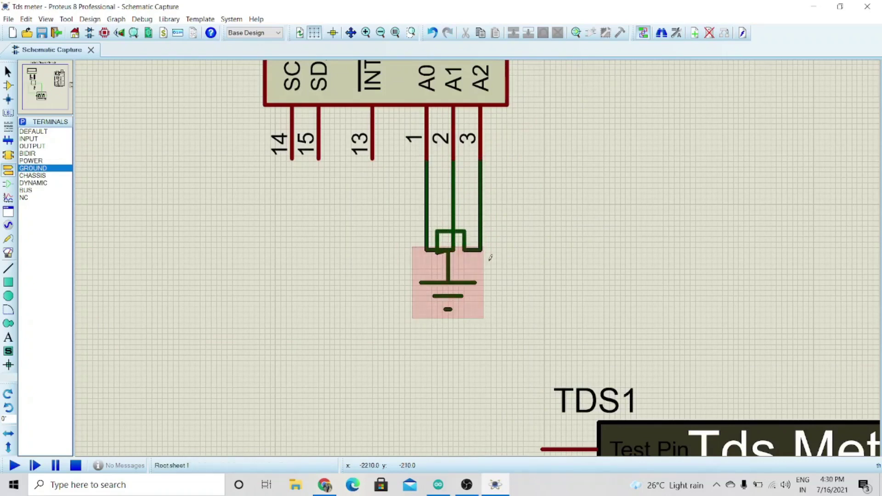
key(ctrl+z)
- Wire the PCF8574 address pin A2 into the ground wire of pin A1
click(481, 158)
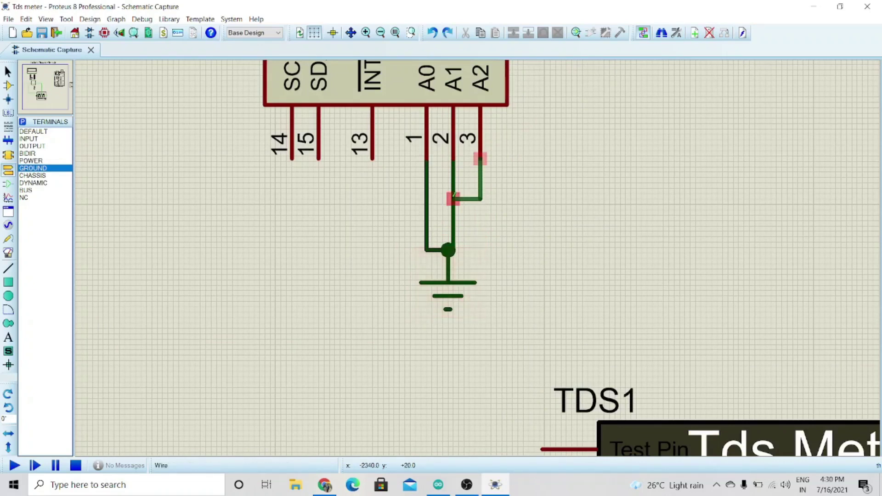
click(454, 196)
- Wire the PCF8574 SCL pin to Arduino pin A5 and its SDA pin to Arduino pin A4
scroll(556, 239, down, 3)
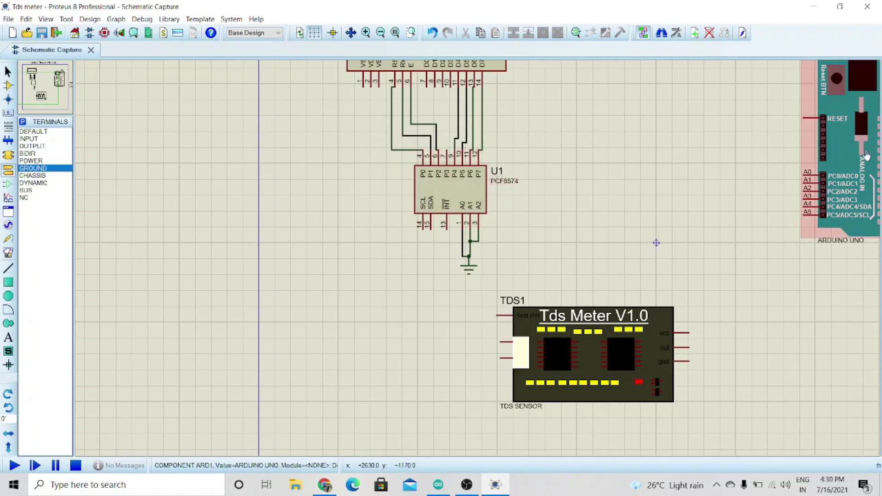
click(425, 230)
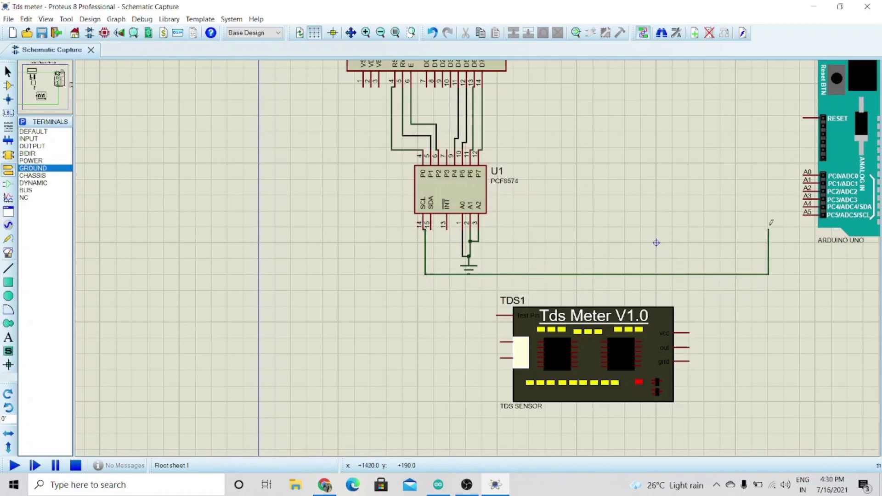
click(804, 214)
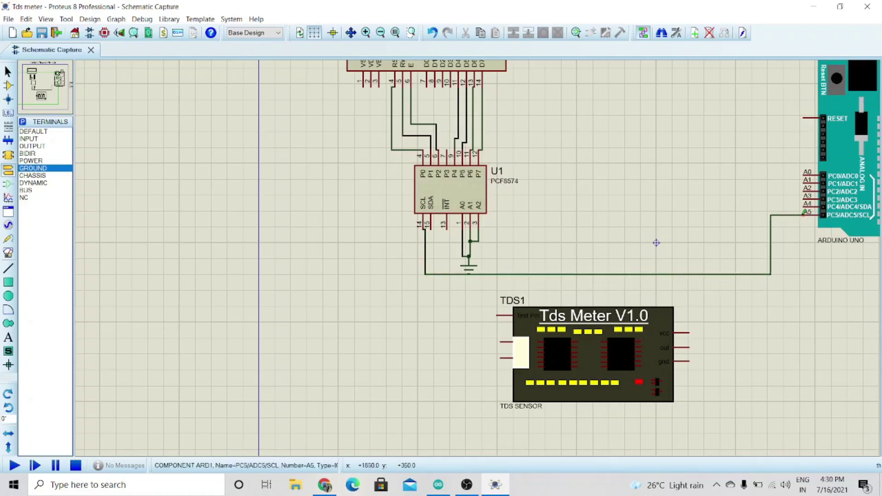
click(804, 206)
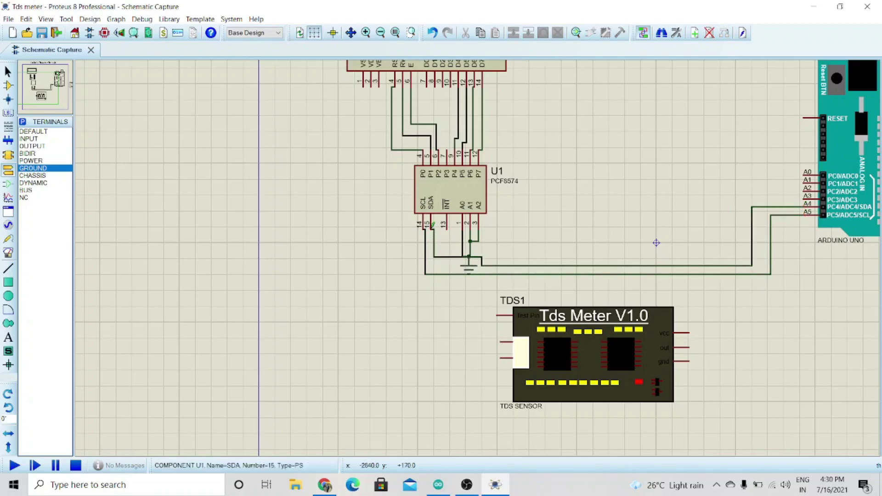
- Wire Arduino pin 0 (RXD) to the virtual terminal's TXD pin and Arduino pin 1 (TXD) to its RXD pin
scroll(656, 243, down, 2)
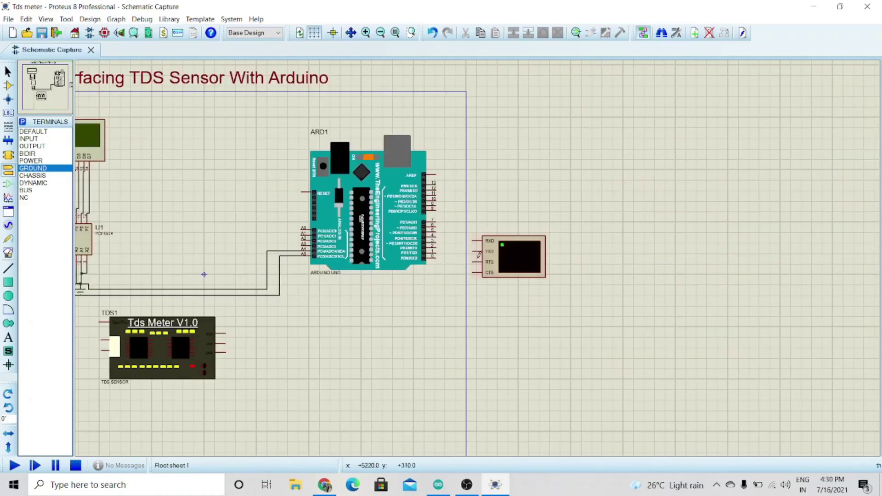
scroll(735, 241, up, 1)
scroll(471, 258, up, 2)
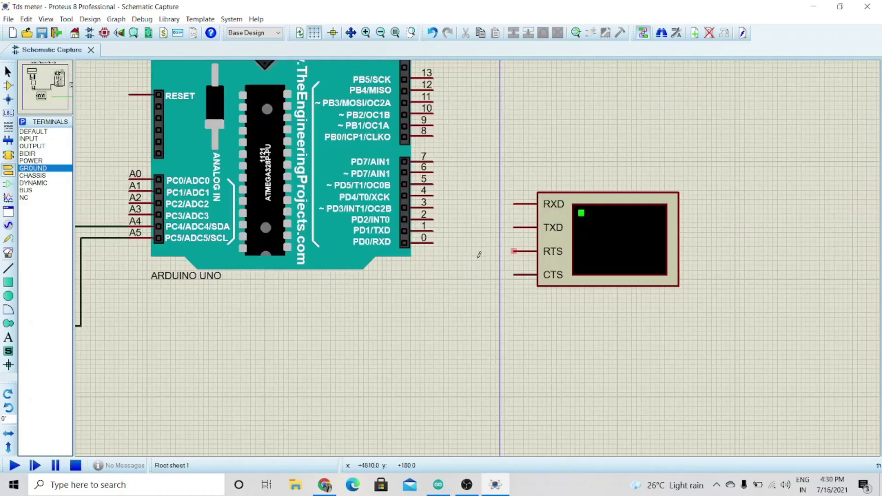
click(433, 242)
click(433, 230)
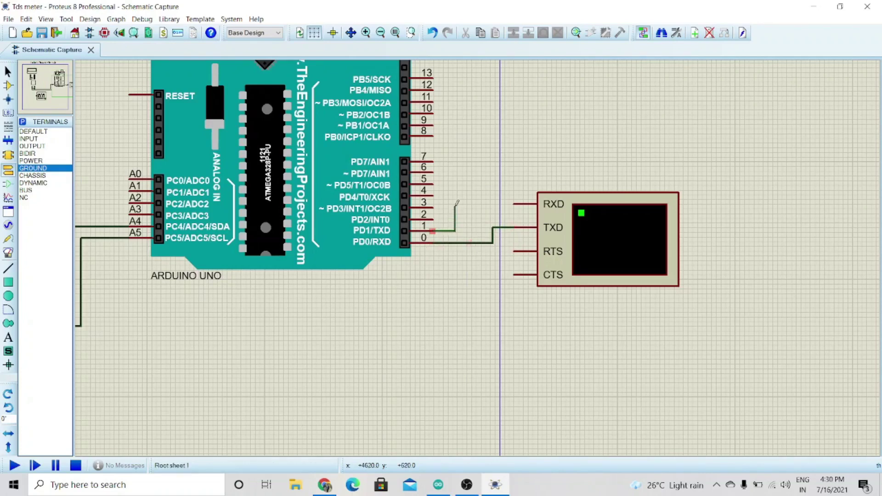
click(513, 203)
scroll(291, 277, down, 3)
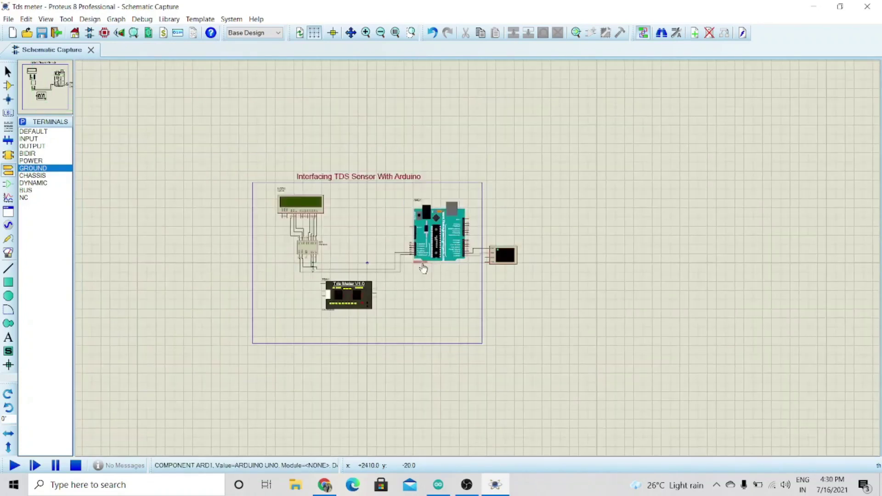
scroll(349, 294, up, 2)
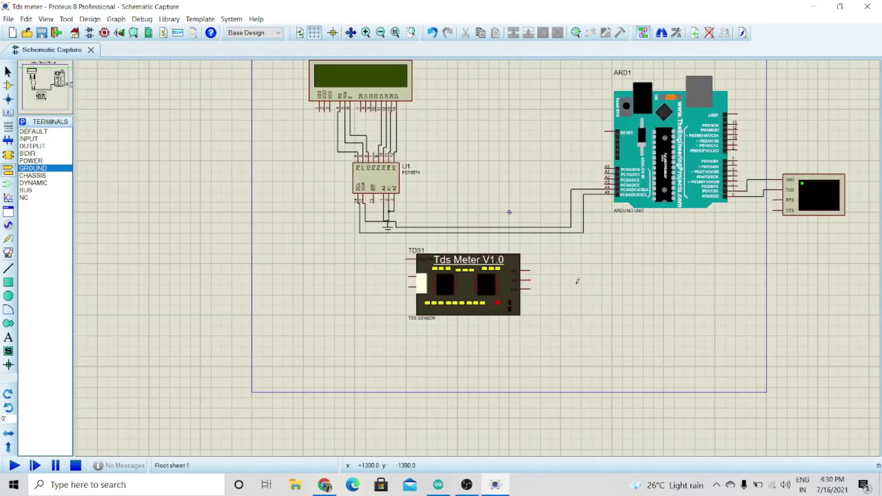
scroll(578, 281, up, 1)
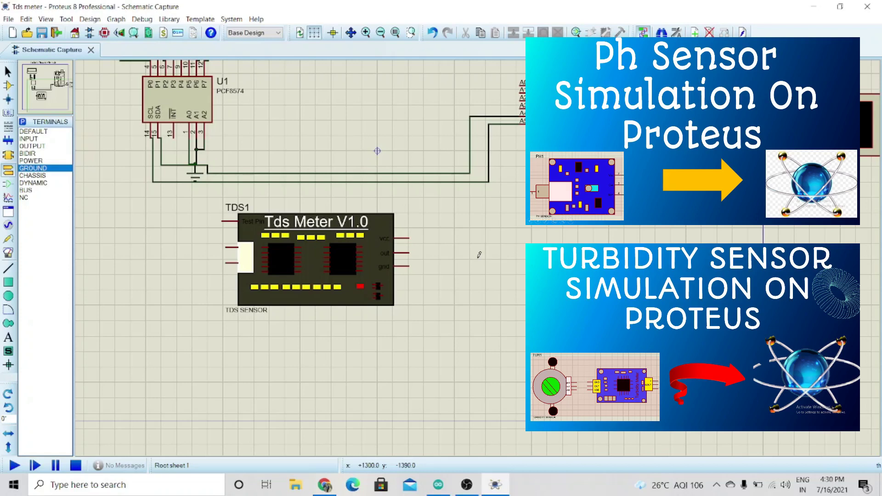
click(325, 485)
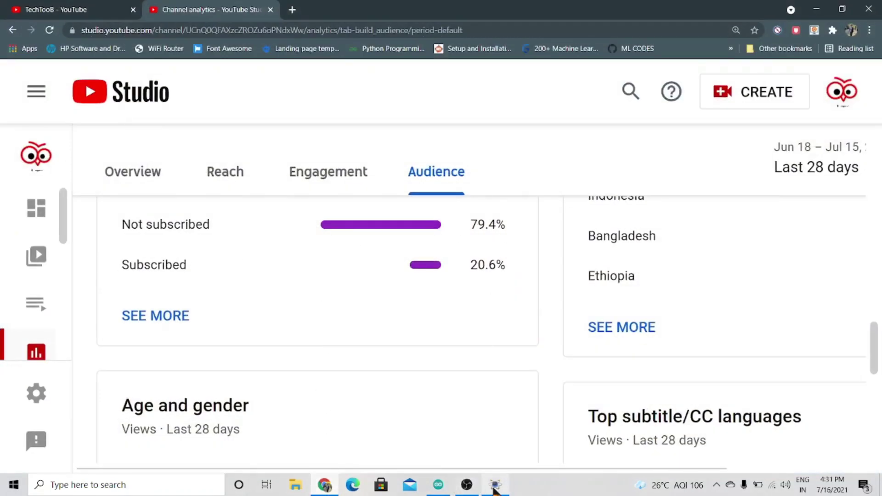
mouse_move(494, 491)
click(496, 460)
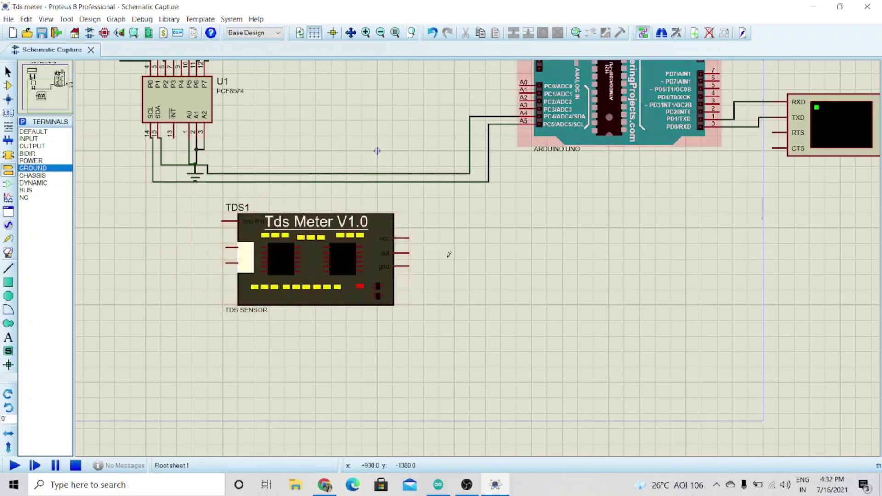
- Wire the TDS sensor's out pin to Arduino pin A1 and its gnd pin to a new ground terminal
click(409, 253)
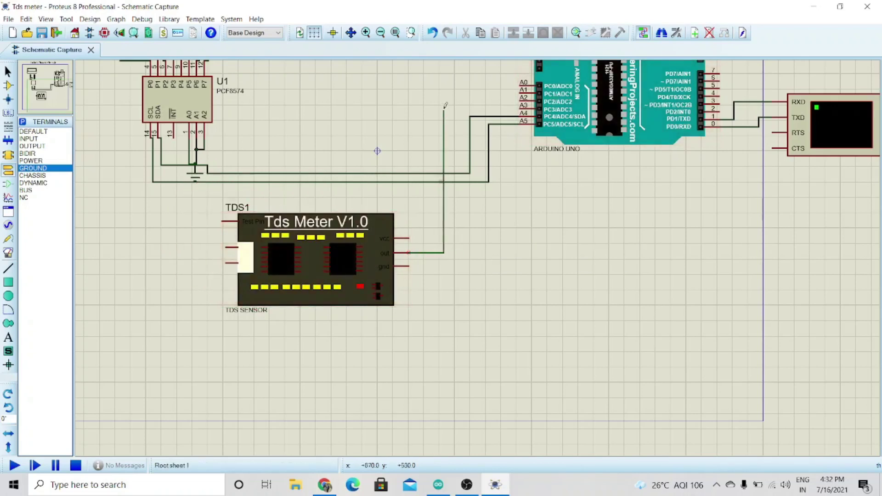
click(516, 89)
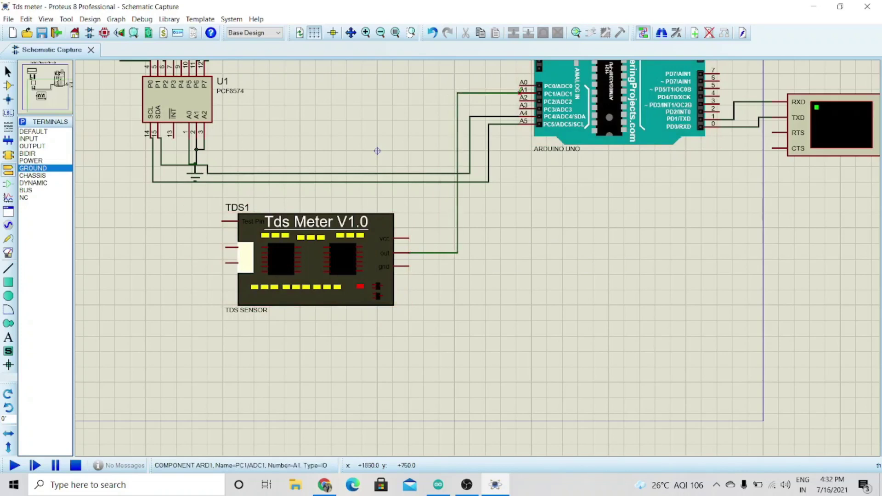
click(427, 289)
click(408, 266)
click(430, 279)
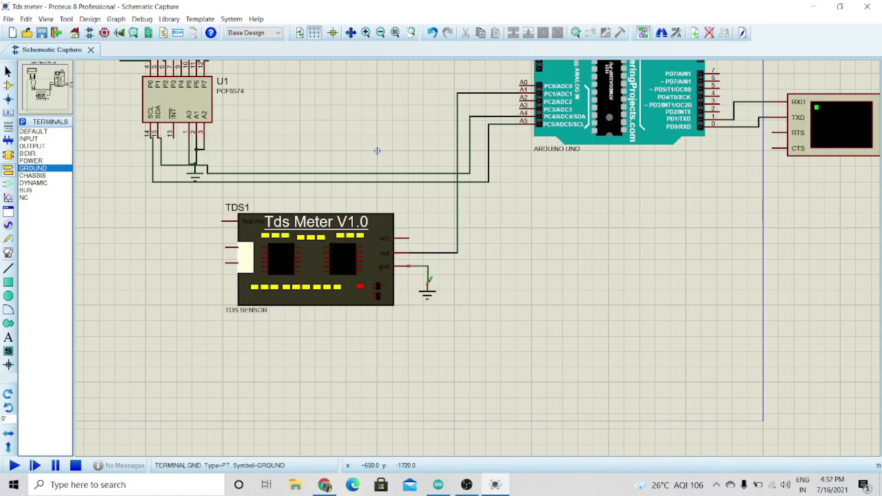
- Place a power terminal above the TDS sensor's vcc pin and wire the pin to it
click(36, 161)
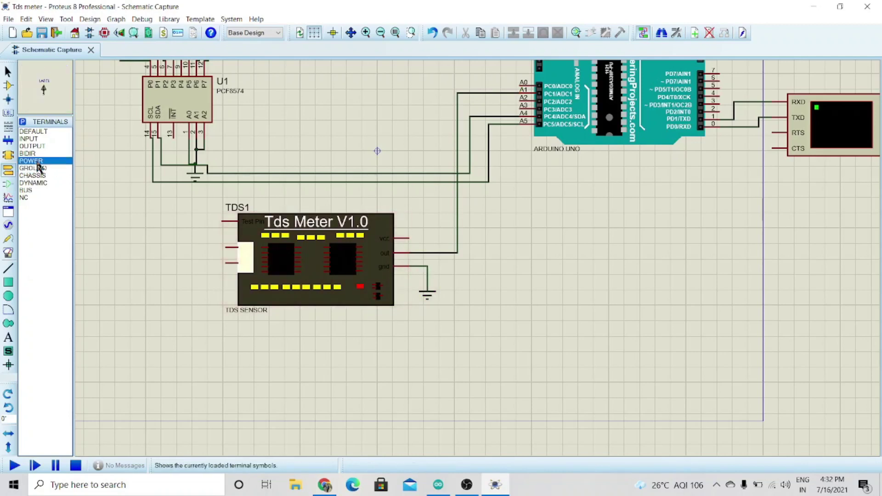
click(430, 209)
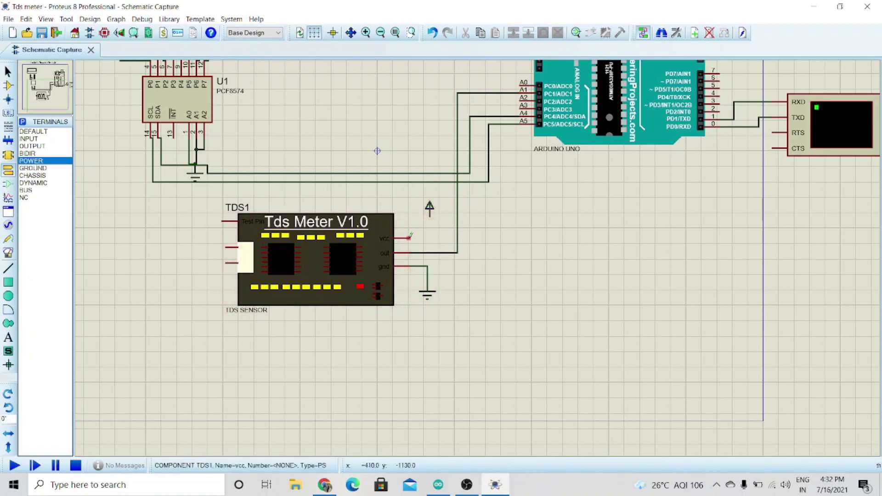
click(409, 238)
click(432, 214)
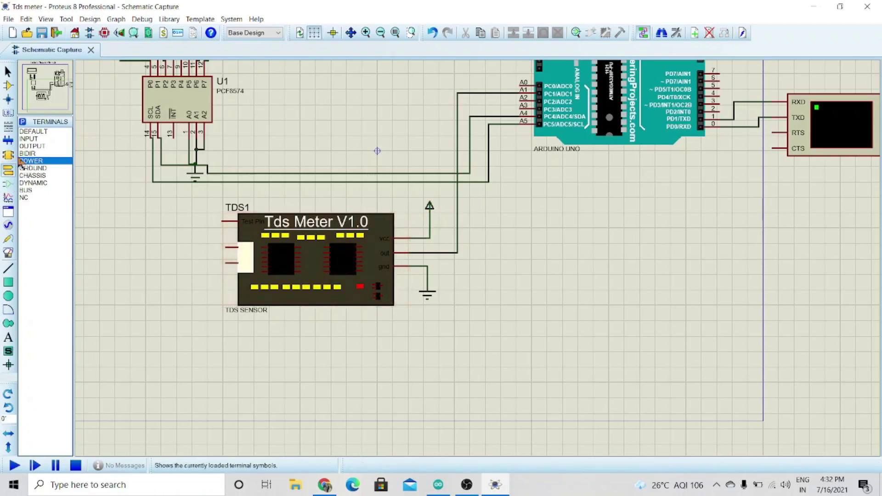
- Place a POT-HG potentiometer beside the TDS sensor and wire its wiper to the sensor's Test Pin
click(7, 85)
click(32, 153)
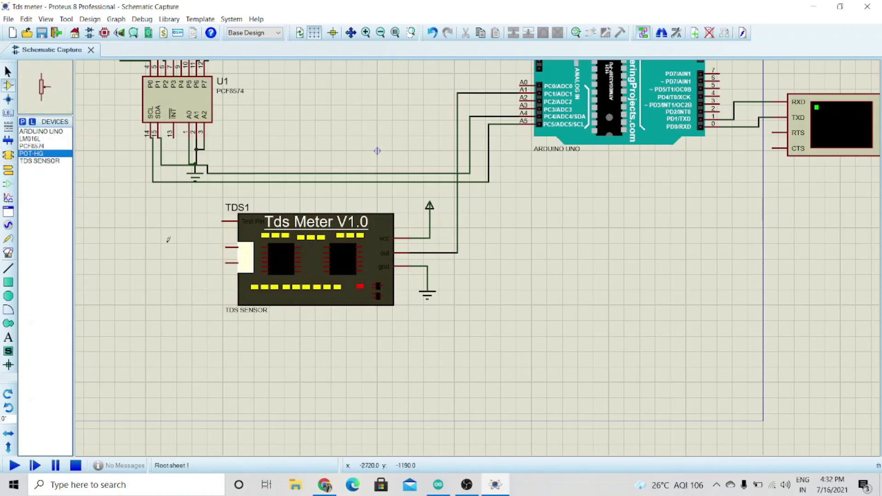
click(146, 261)
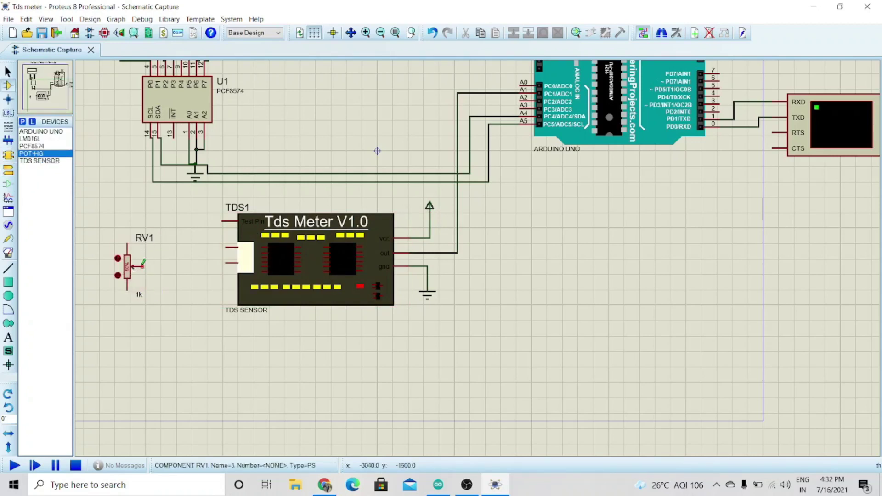
click(222, 222)
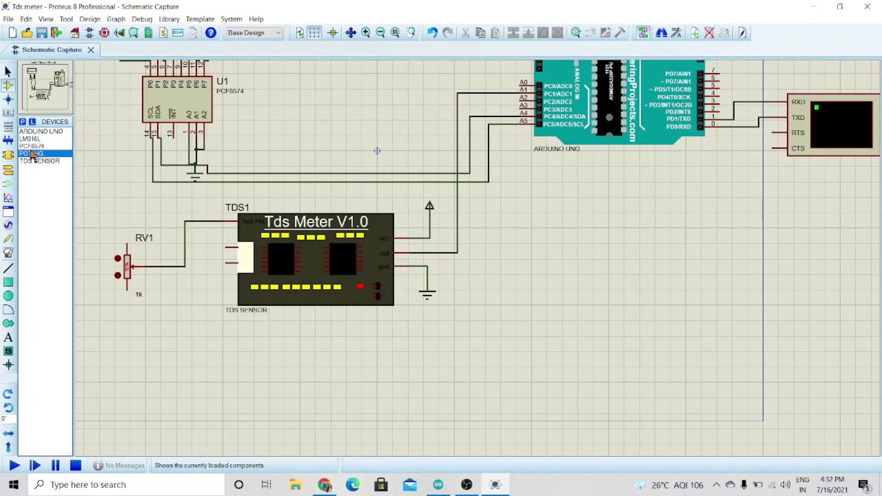
- Place a power terminal above and a ground terminal below potentiometer RV1 and wire its two end pins to them
click(9, 171)
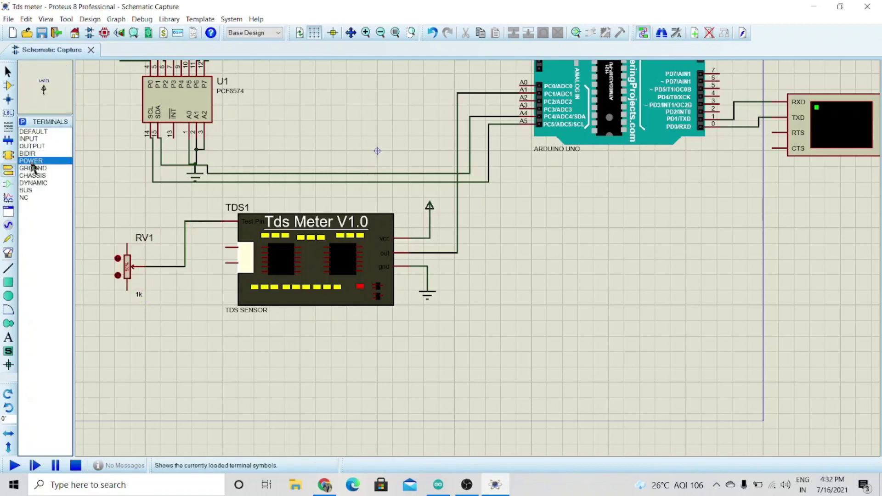
click(128, 214)
click(33, 169)
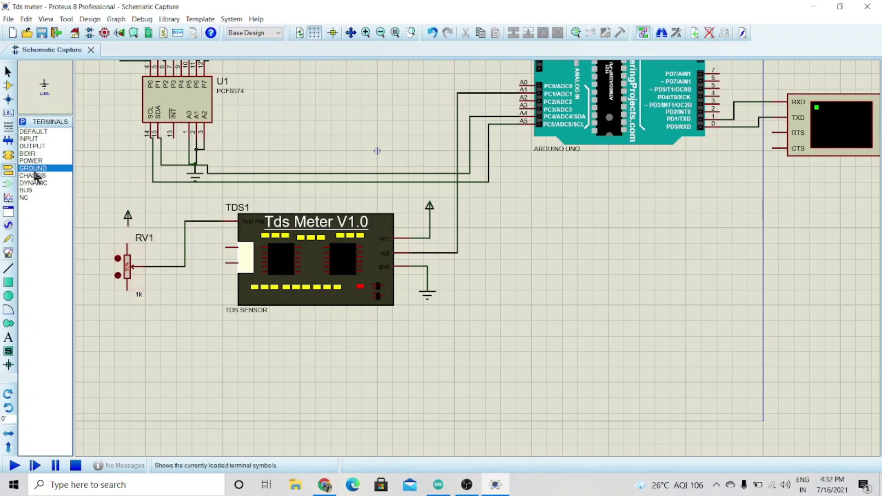
click(127, 318)
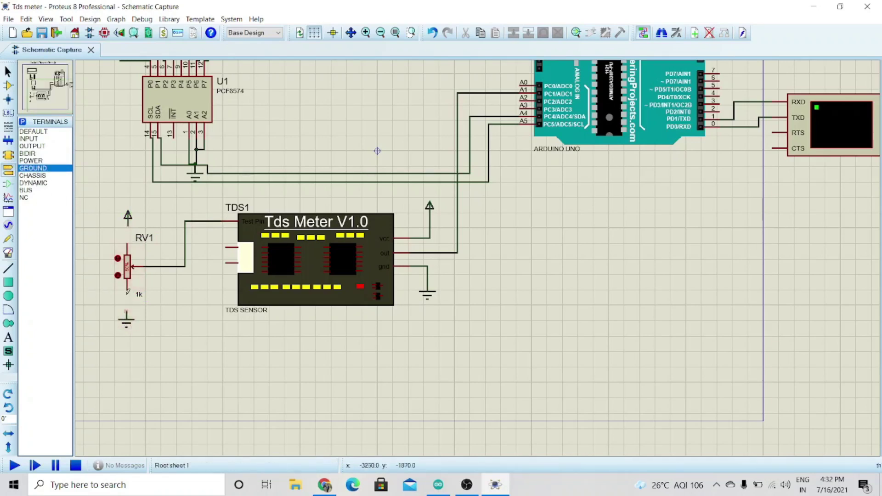
click(127, 289)
click(127, 319)
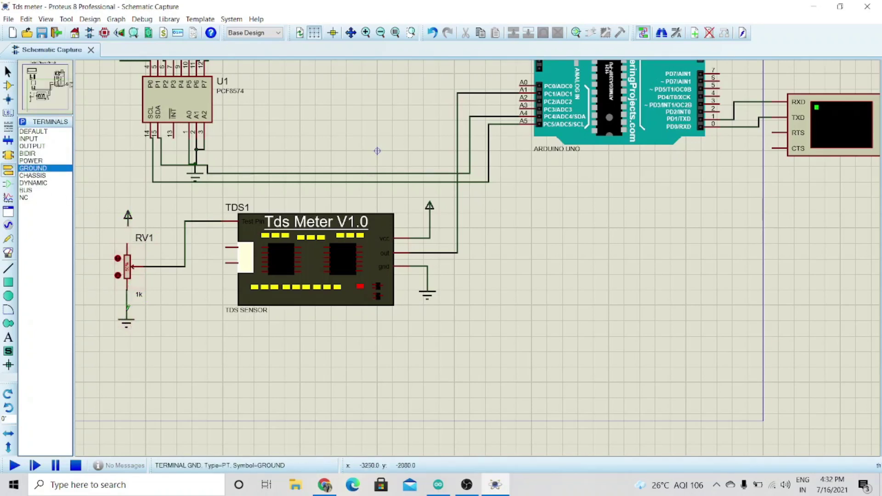
click(129, 223)
click(128, 244)
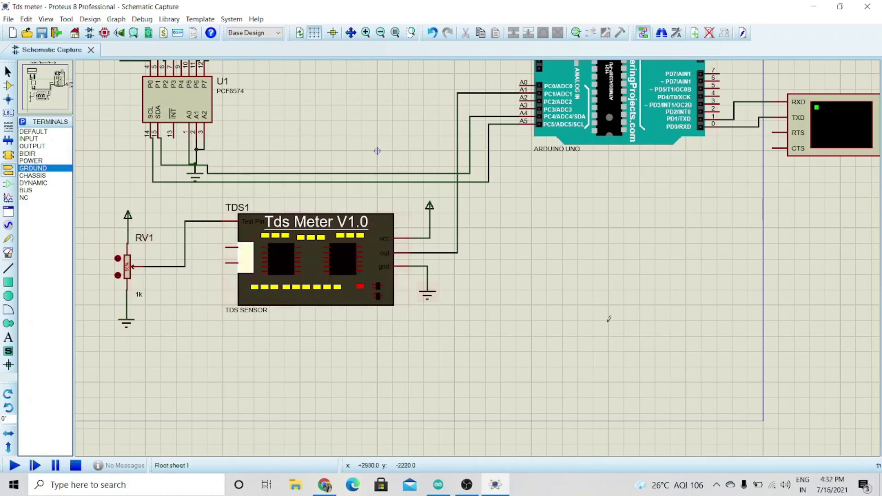
scroll(611, 318, down, 2)
scroll(528, 217, up, 1)
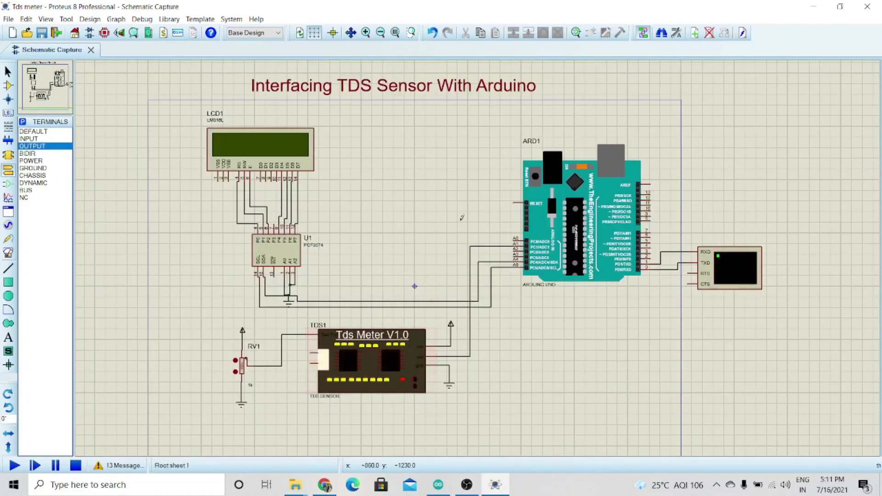
- Switch to the Arduino IDE, compile the TDS sketch and check the sensor pin definition and the build folder path in the output
click(438, 485)
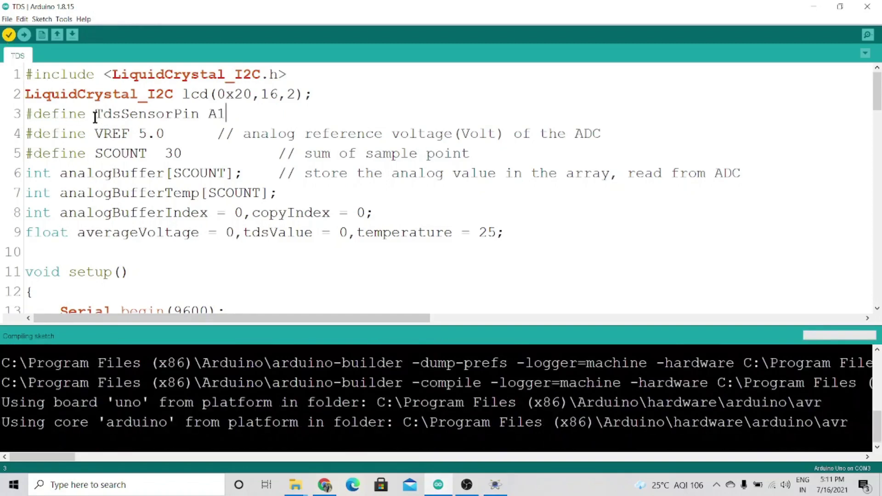
drag(95, 114, 231, 112)
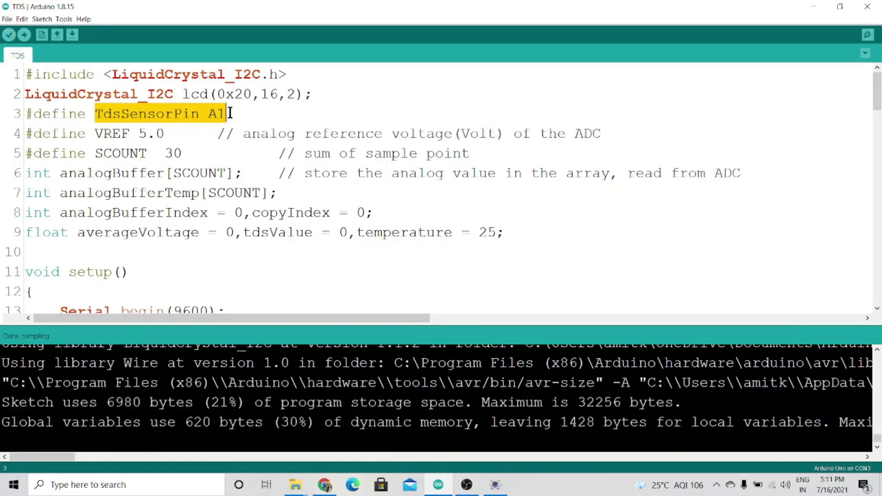
click(271, 278)
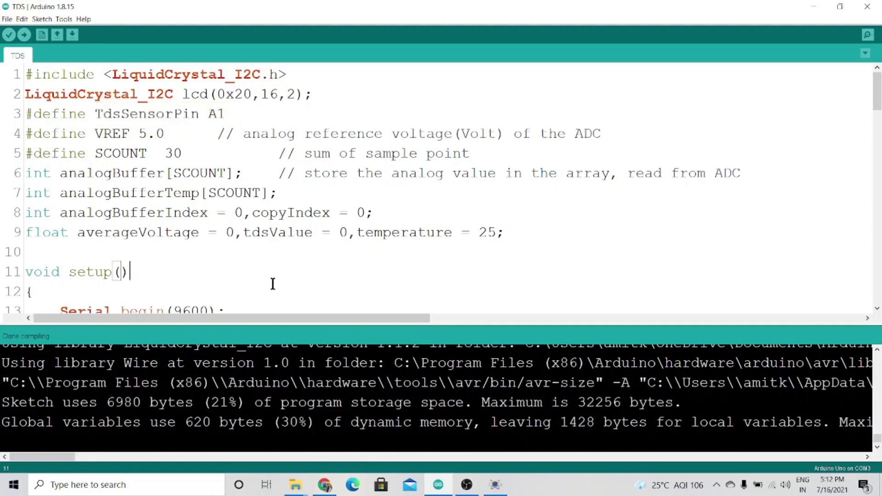
drag(56, 458, 96, 457)
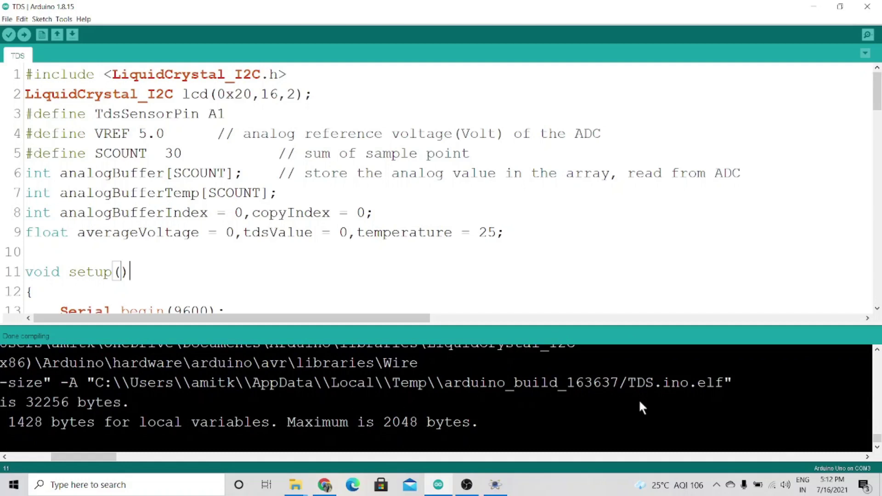
click(402, 273)
- Open the Windows %temp% folder, check the build folder name against the compiler output, and open arduino_build_163637
key(super+r)
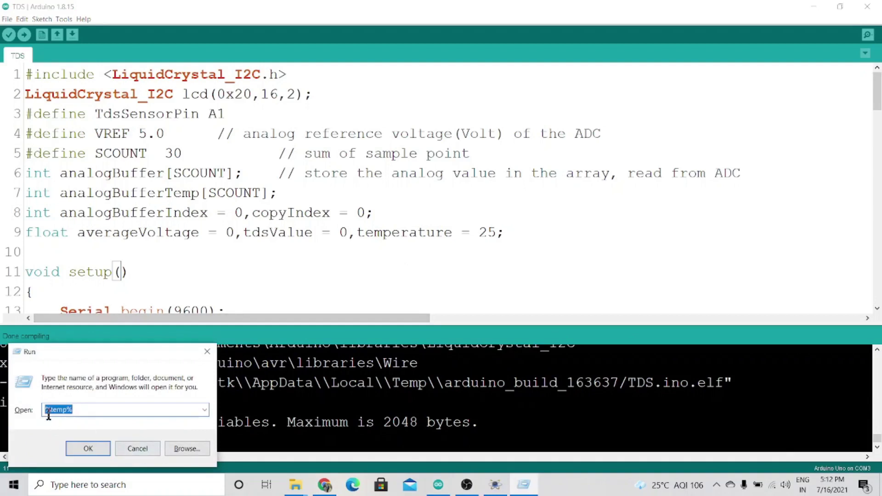
click(98, 446)
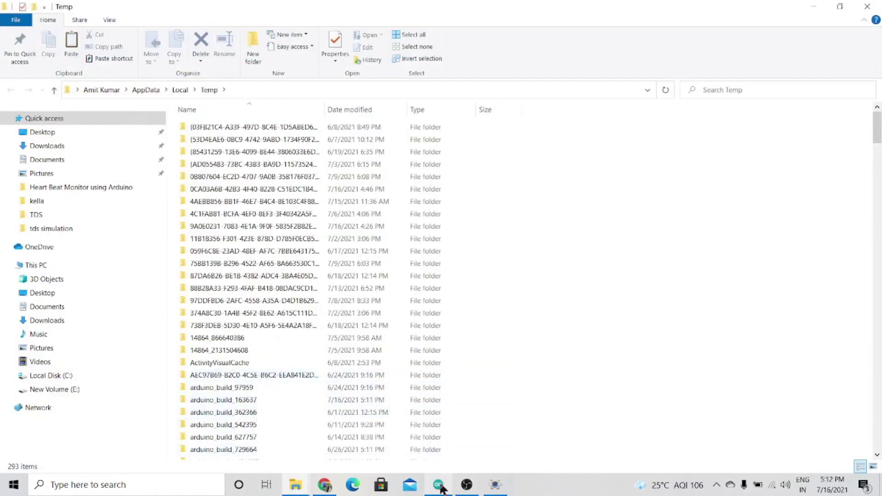
mouse_move(440, 488)
click(476, 438)
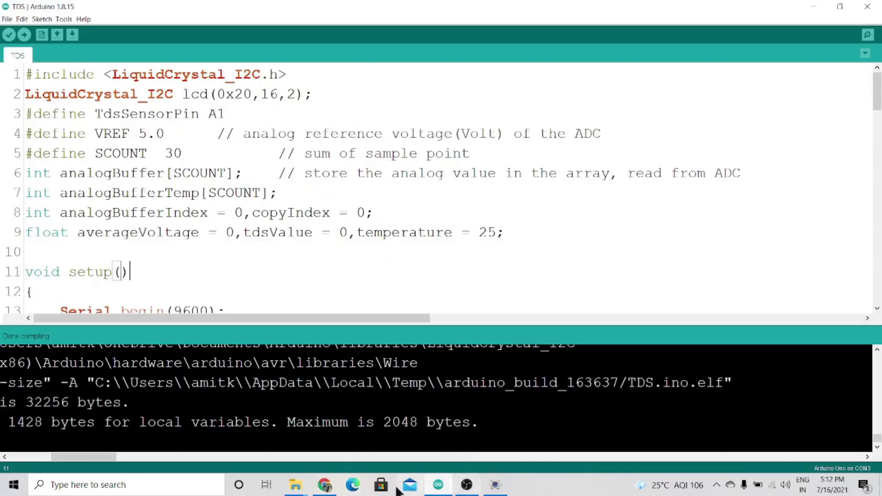
mouse_move(286, 487)
click(393, 443)
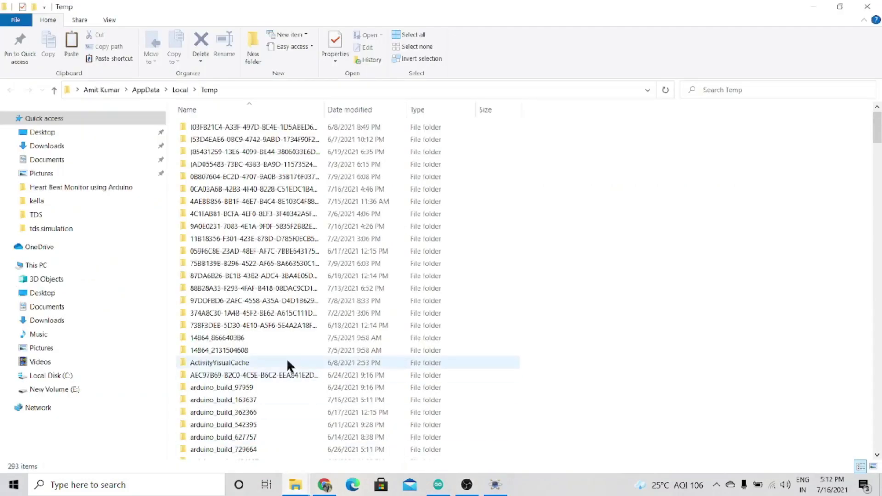
double_click(251, 401)
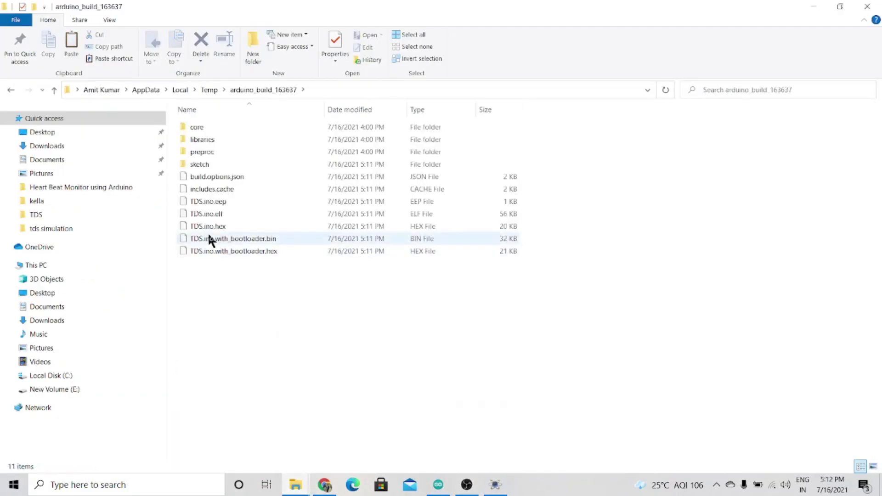
- Copy the TDS.ino.hex file and switch back to the Proteus schematic
click(211, 227)
right_click(210, 223)
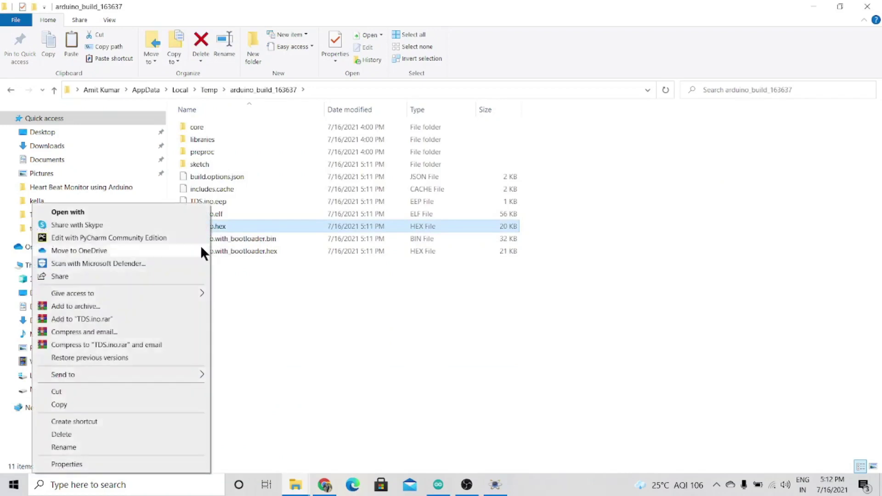
click(137, 405)
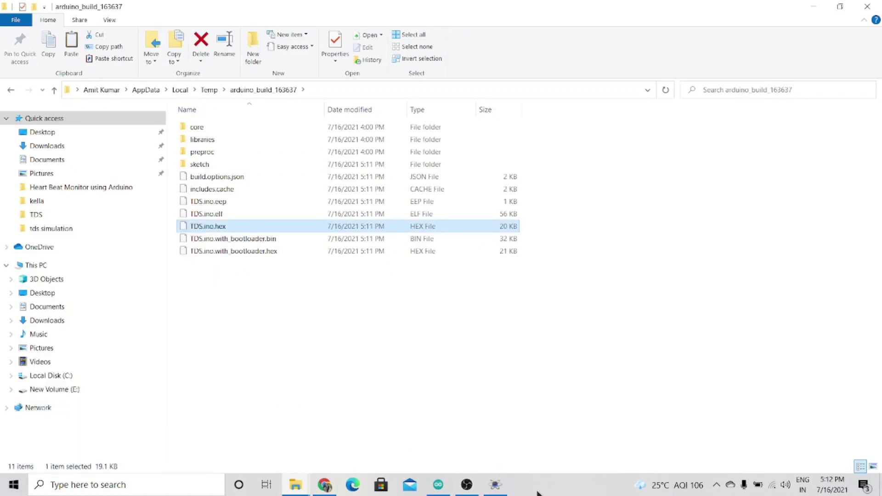
click(506, 491)
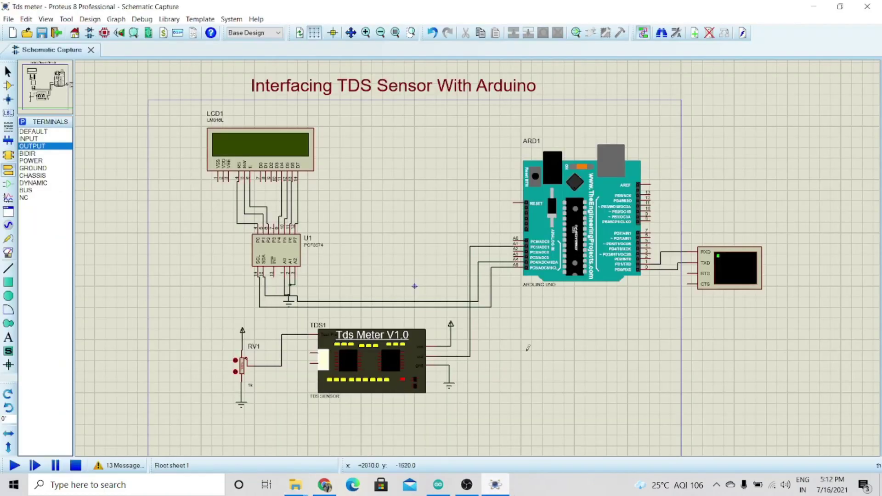
- Assign TDS.ino.hex as the program file of the Arduino Uno component ARD1 and accept its properties
double_click(576, 242)
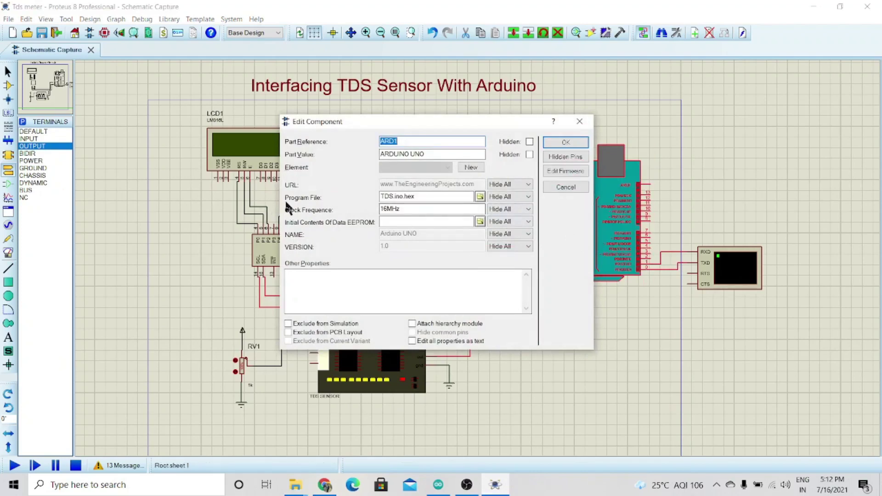
click(481, 197)
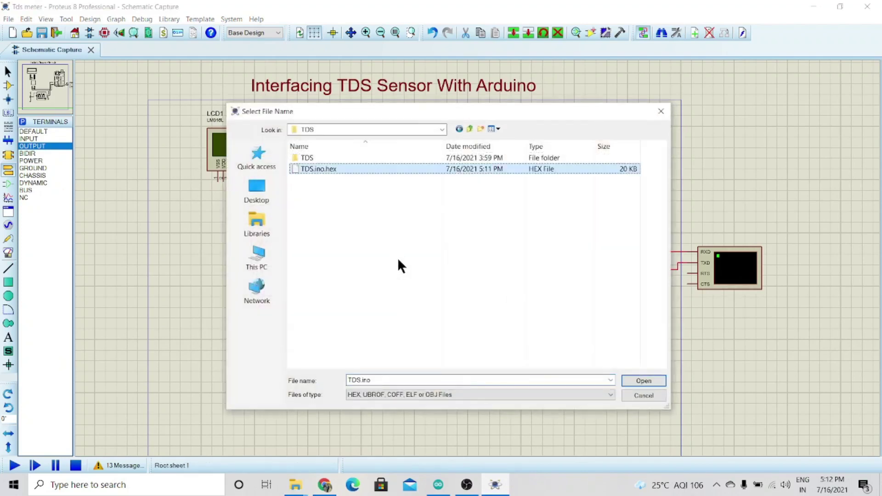
click(640, 385)
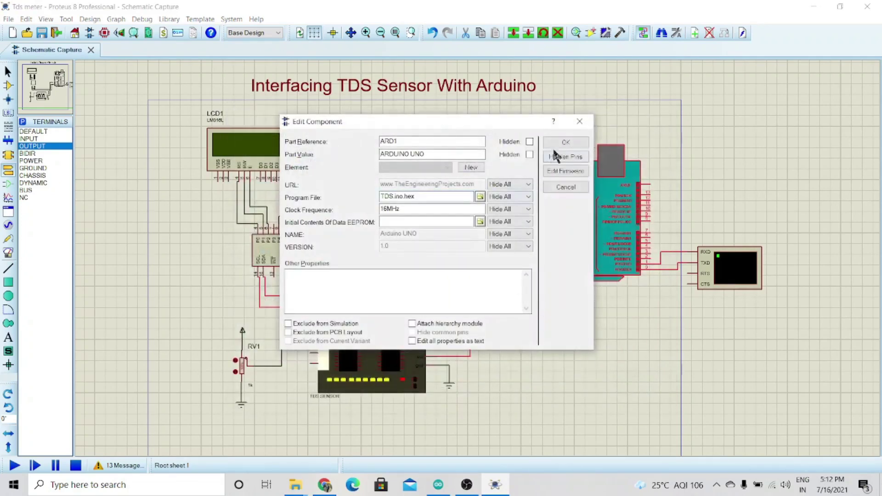
click(562, 146)
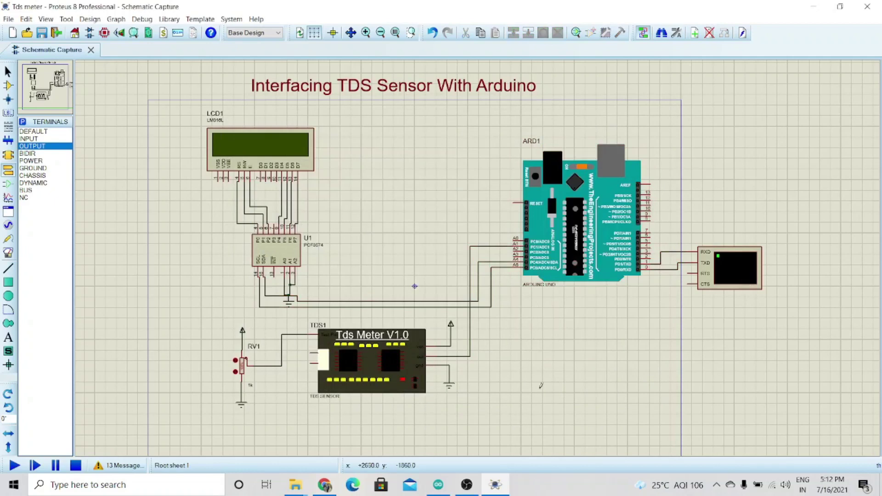
- Run the simulation and place the Virtual Terminal window between the LCD and the Arduino Uno
click(15, 466)
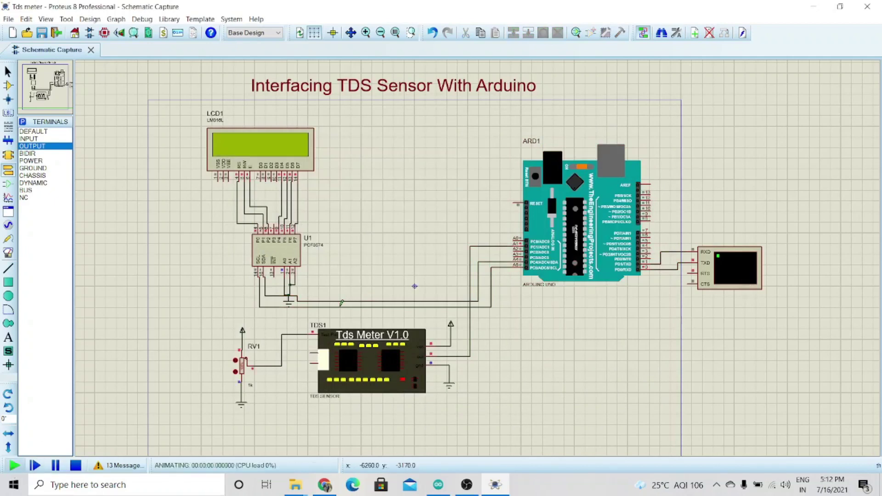
drag(377, 162, 369, 128)
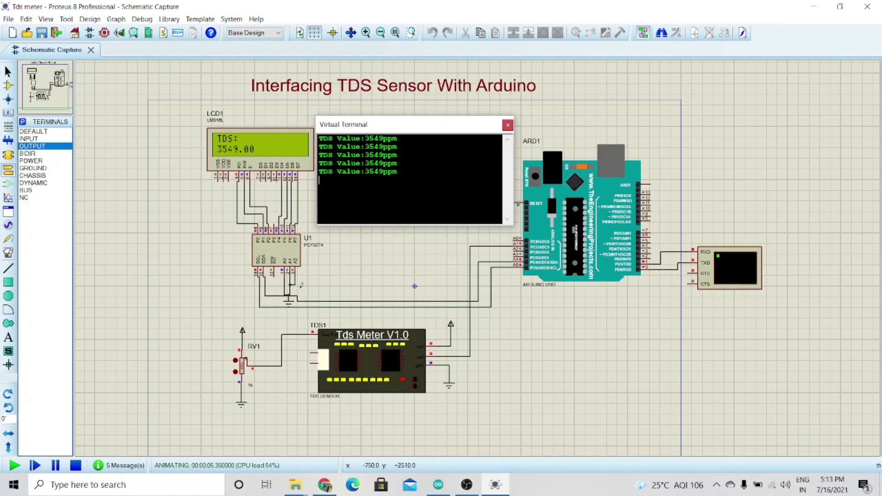
- Lower the wiper of potentiometer RV1 in stages towards its ground end while the simulation runs to test decreasing TDS readings
click(242, 365)
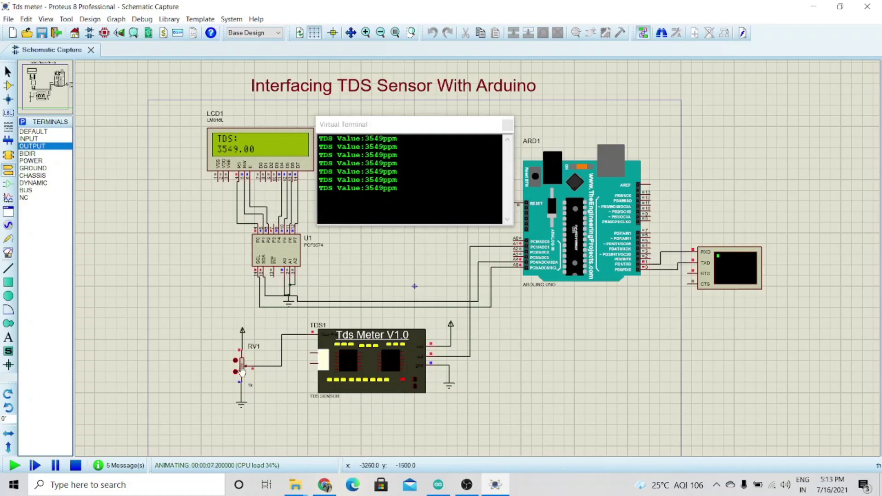
click(242, 372)
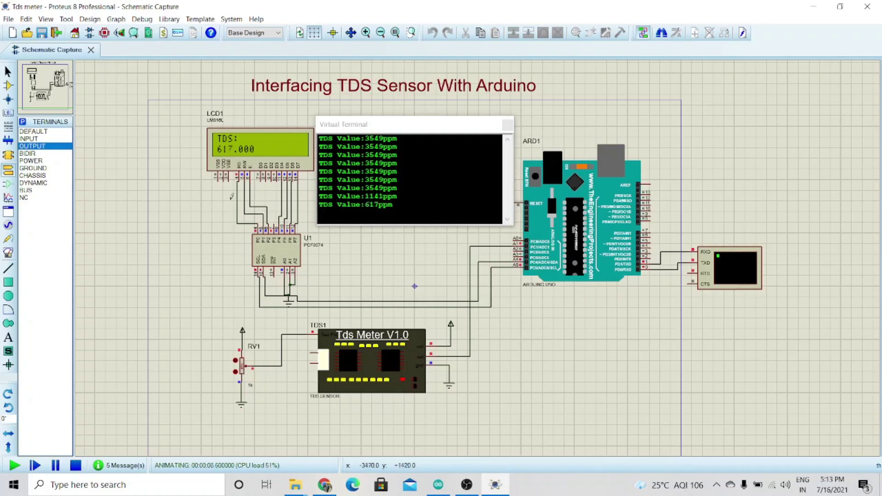
click(243, 375)
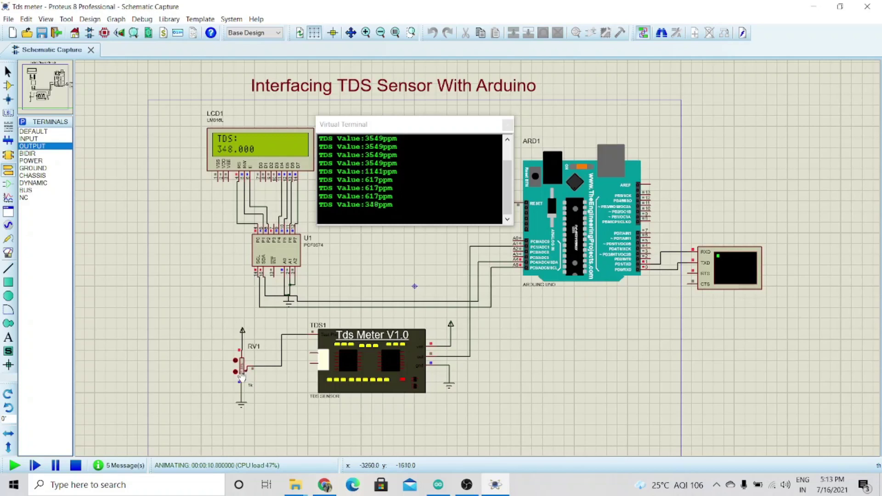
click(244, 375)
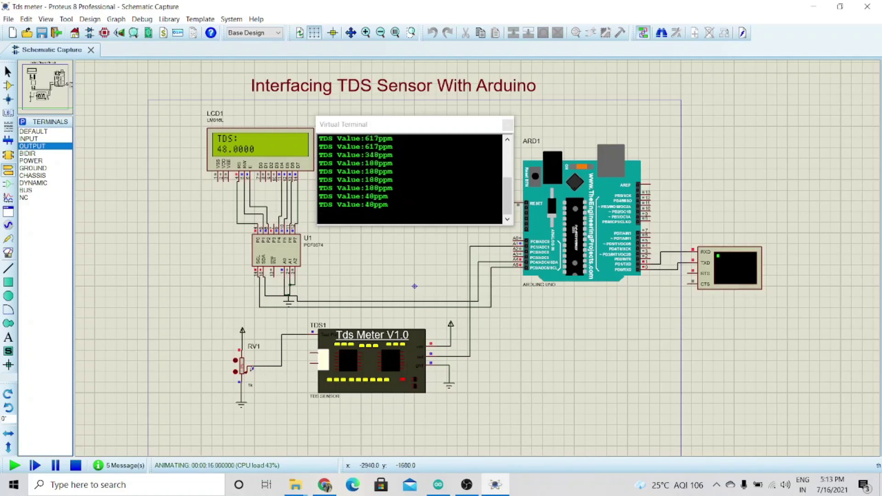
- Raise RV1's wiper towards the power end and reposition the Virtual Terminal window beside the LCD to compare both readings
scroll(248, 375, up, 1)
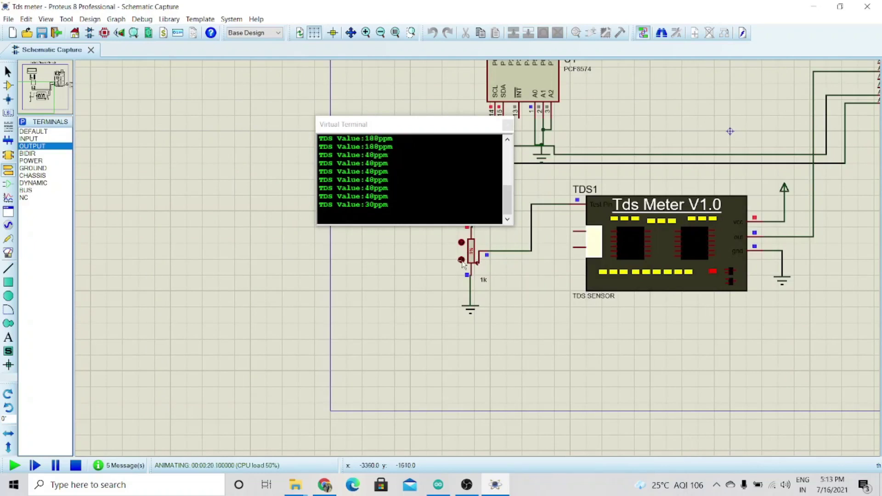
drag(466, 267, 472, 249)
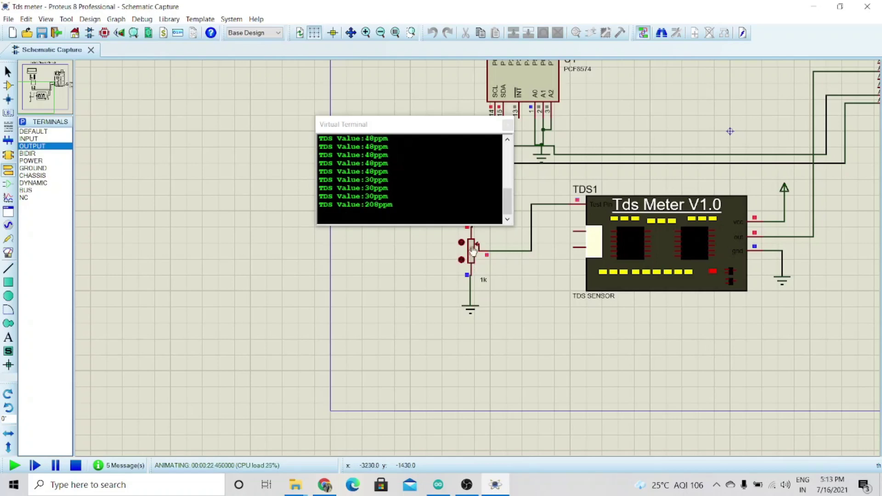
scroll(473, 251, down, 1)
drag(411, 129, 406, 171)
scroll(479, 255, down, 1)
scroll(479, 255, up, 1)
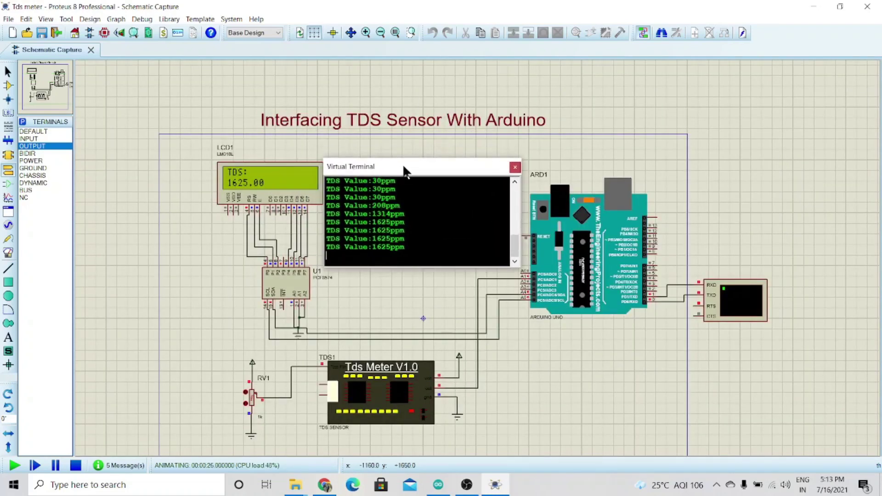